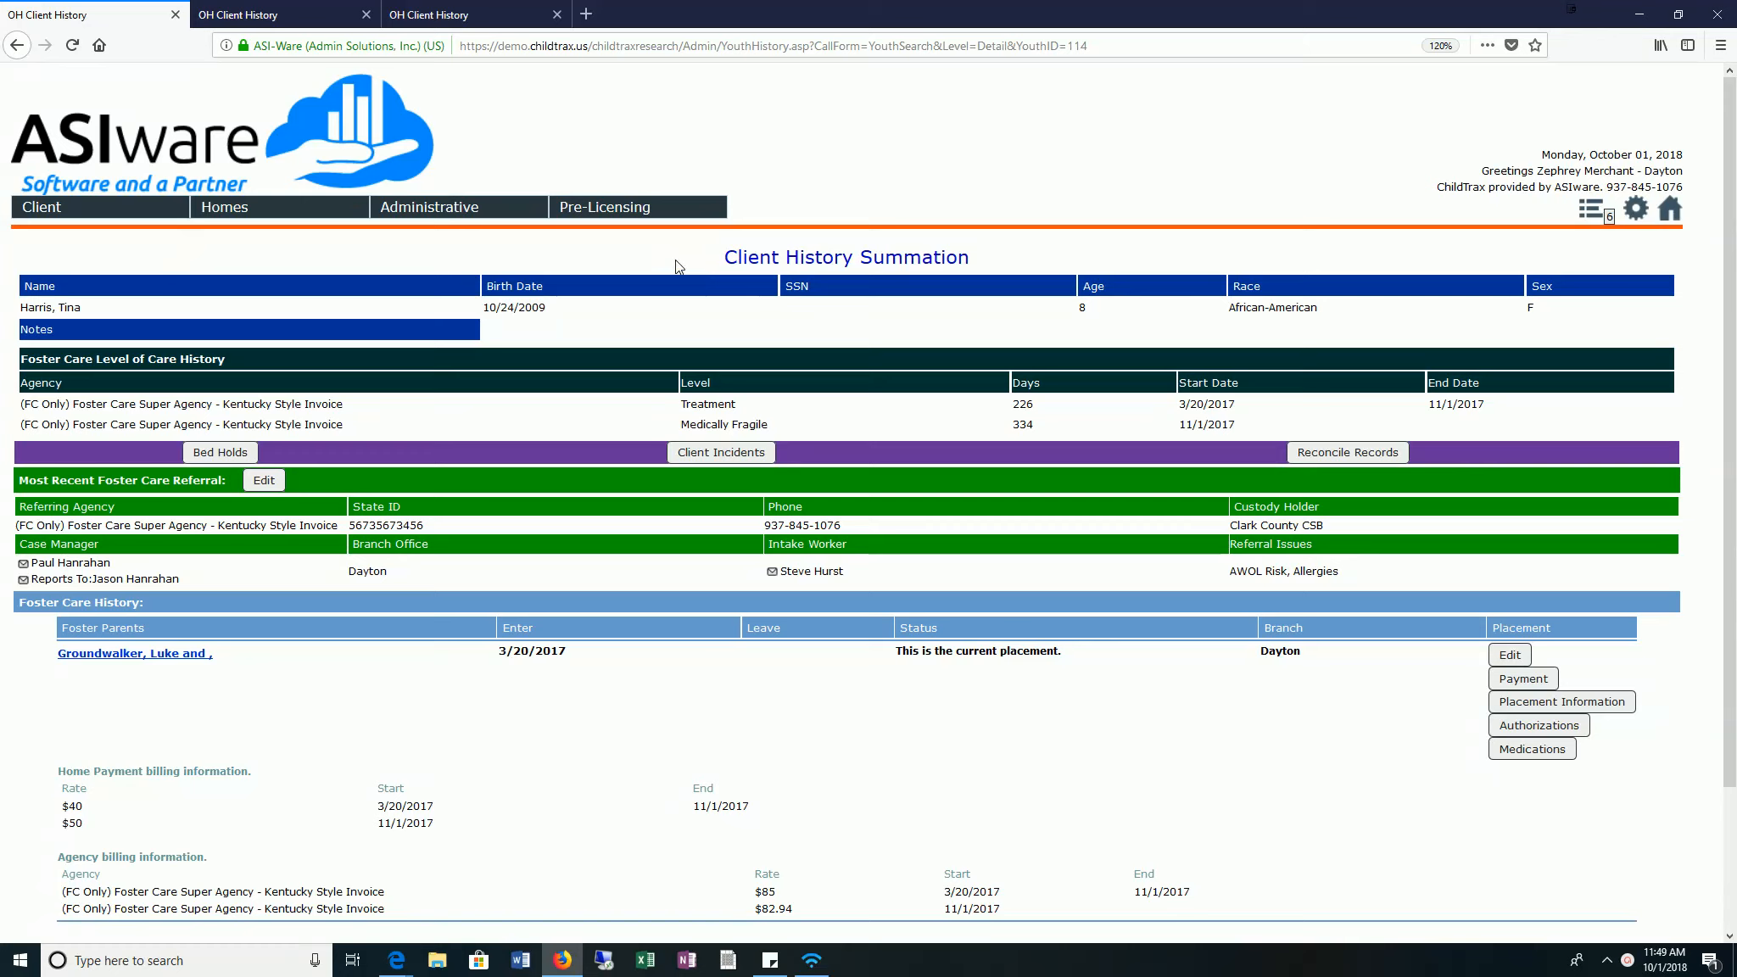
- Open the payment records of the current foster care placement in a maximized window
left_click_drag(676, 263, 978, 264)
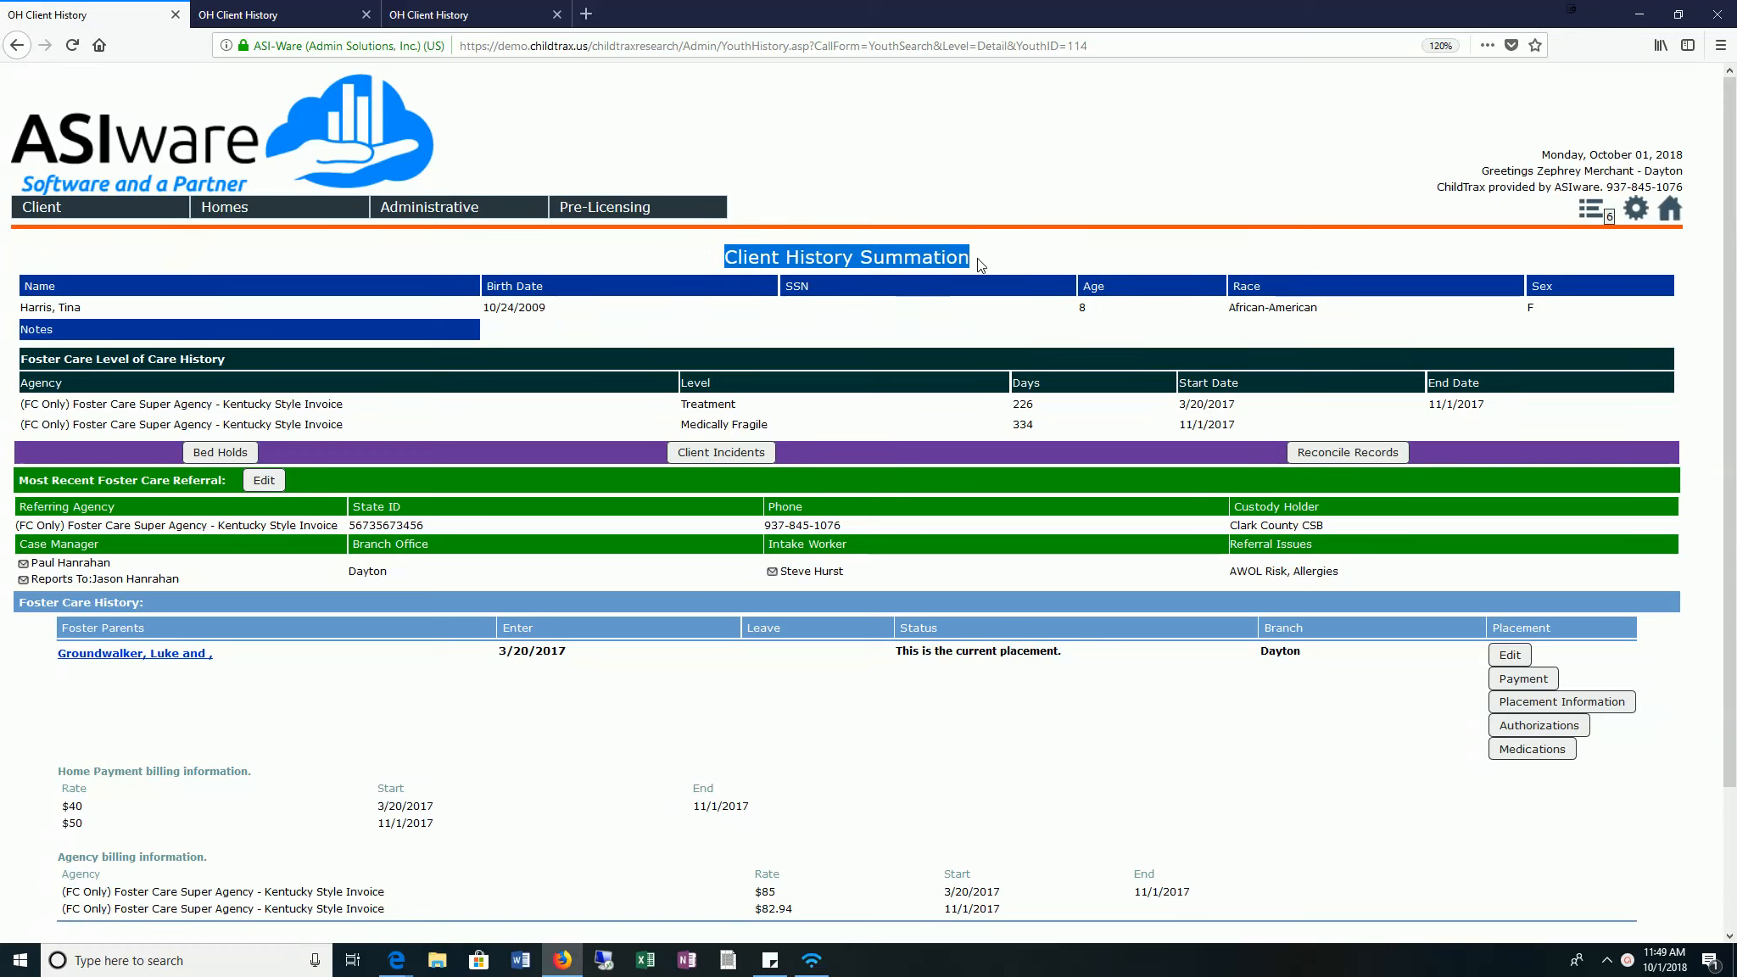
left_click(980, 265)
scroll(120, 320, "down", 3)
left_click(628, 501)
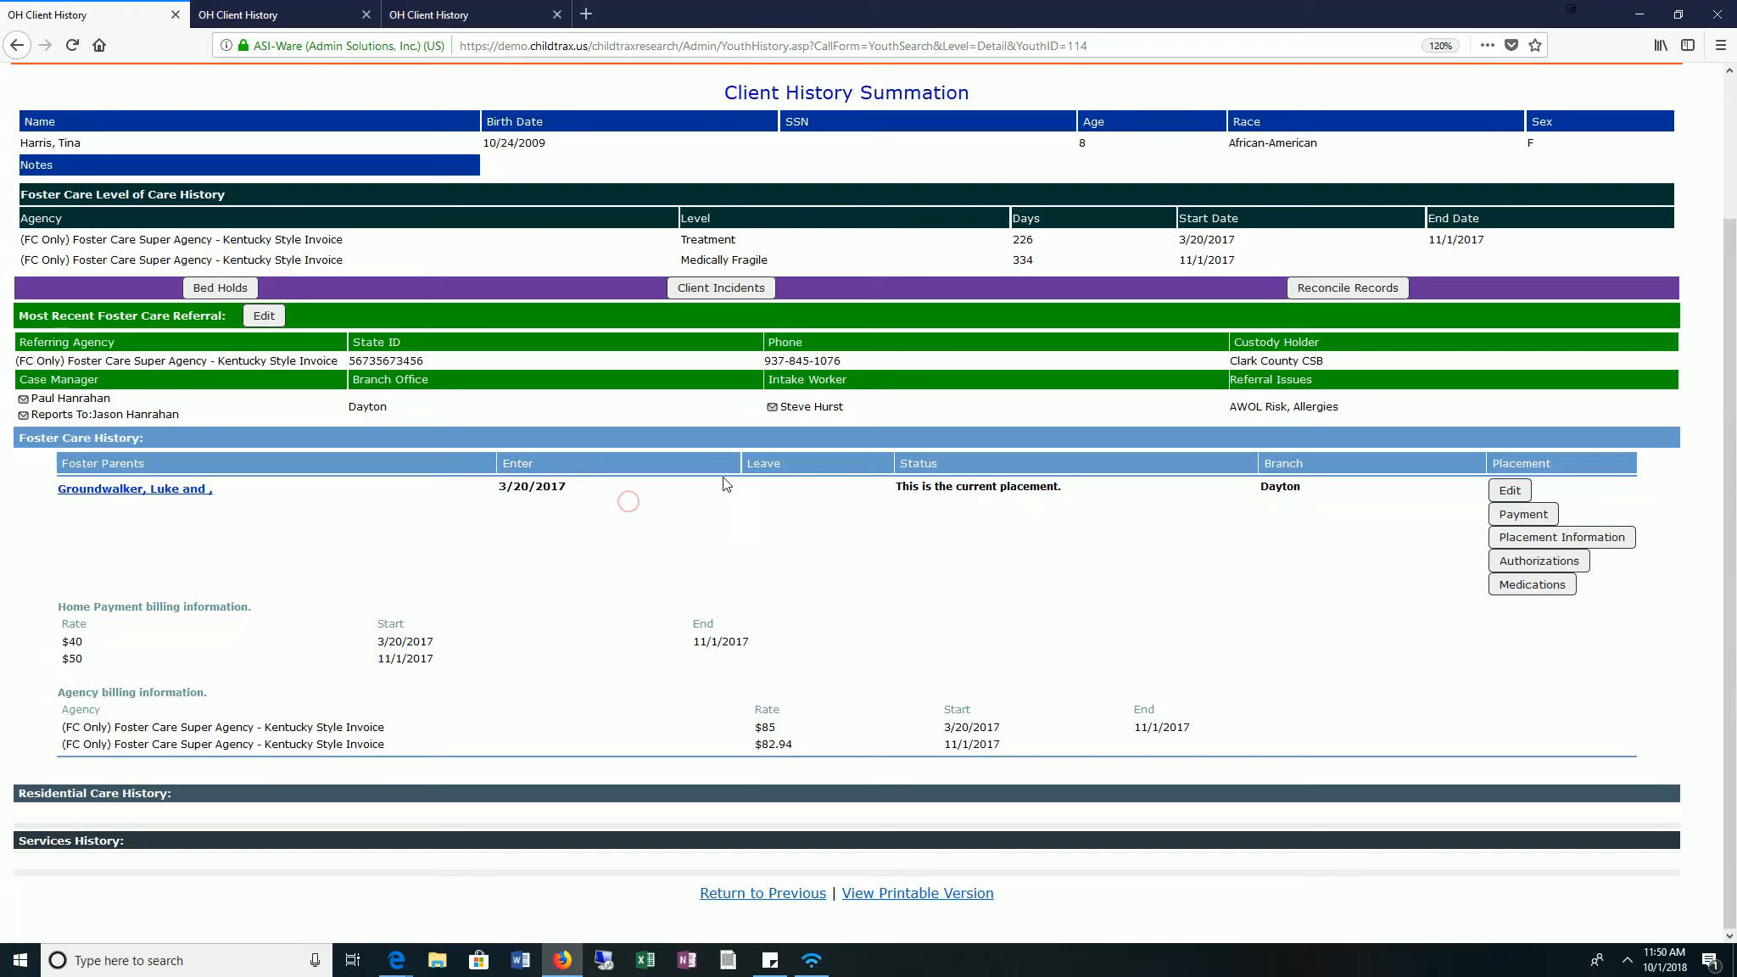
left_click(1515, 515)
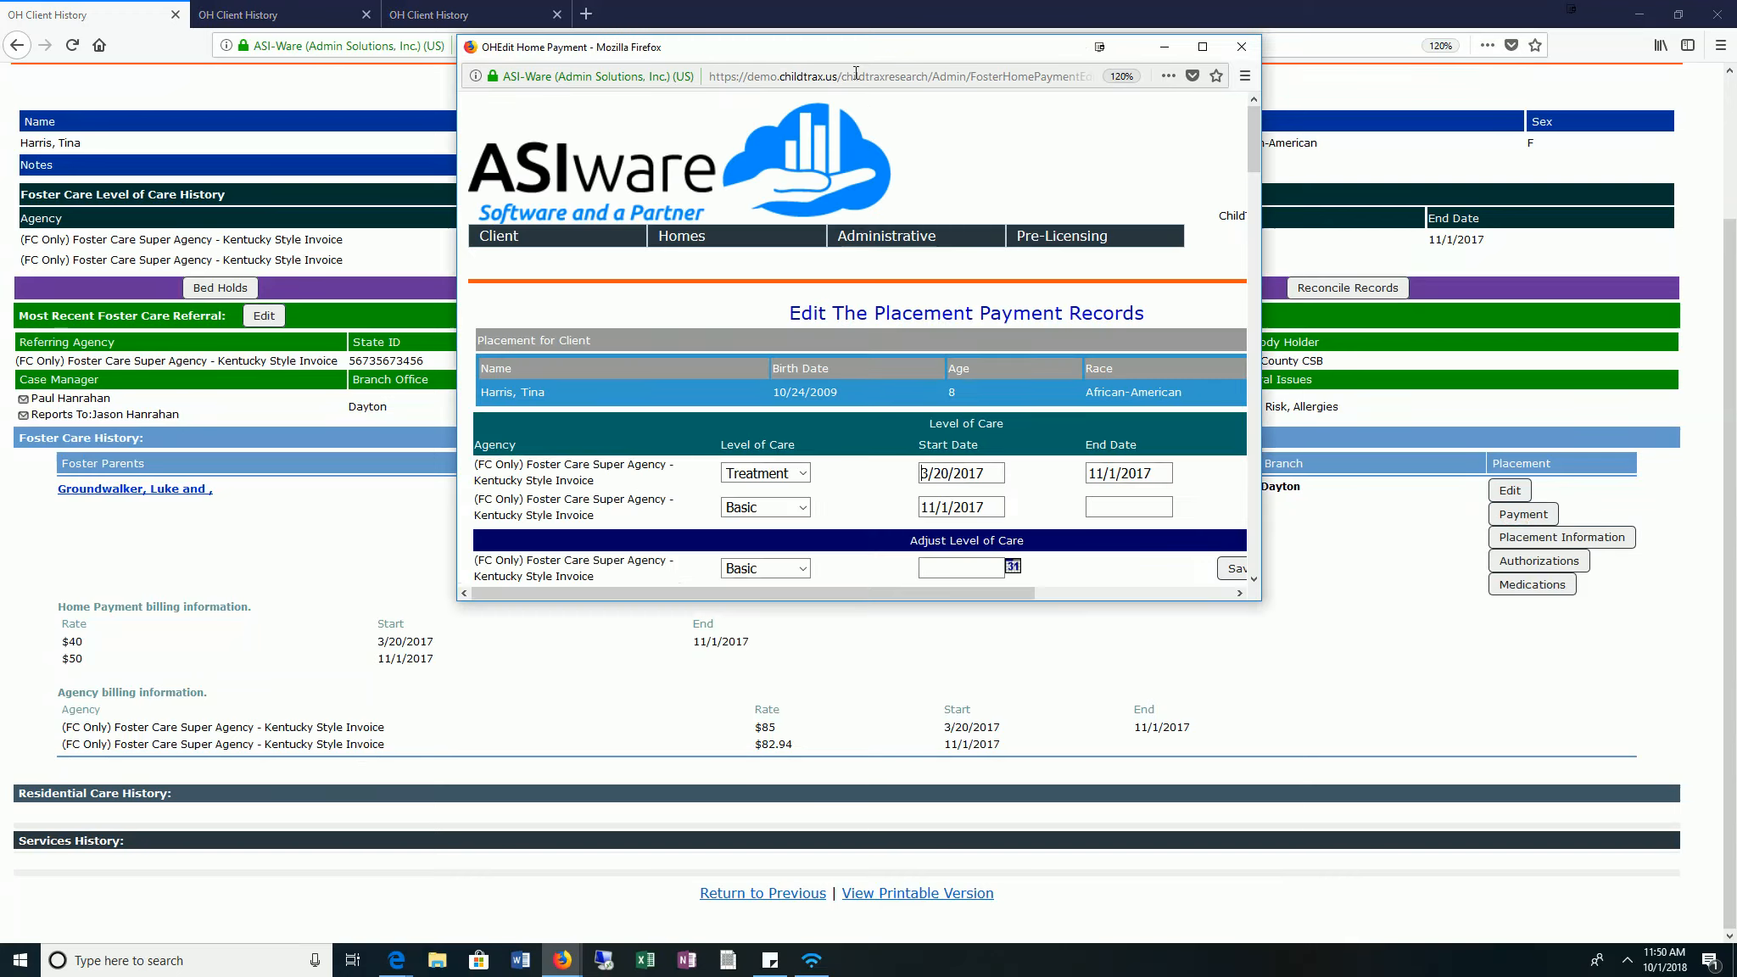
double_click(854, 53)
scroll(848, 424, "down", 5)
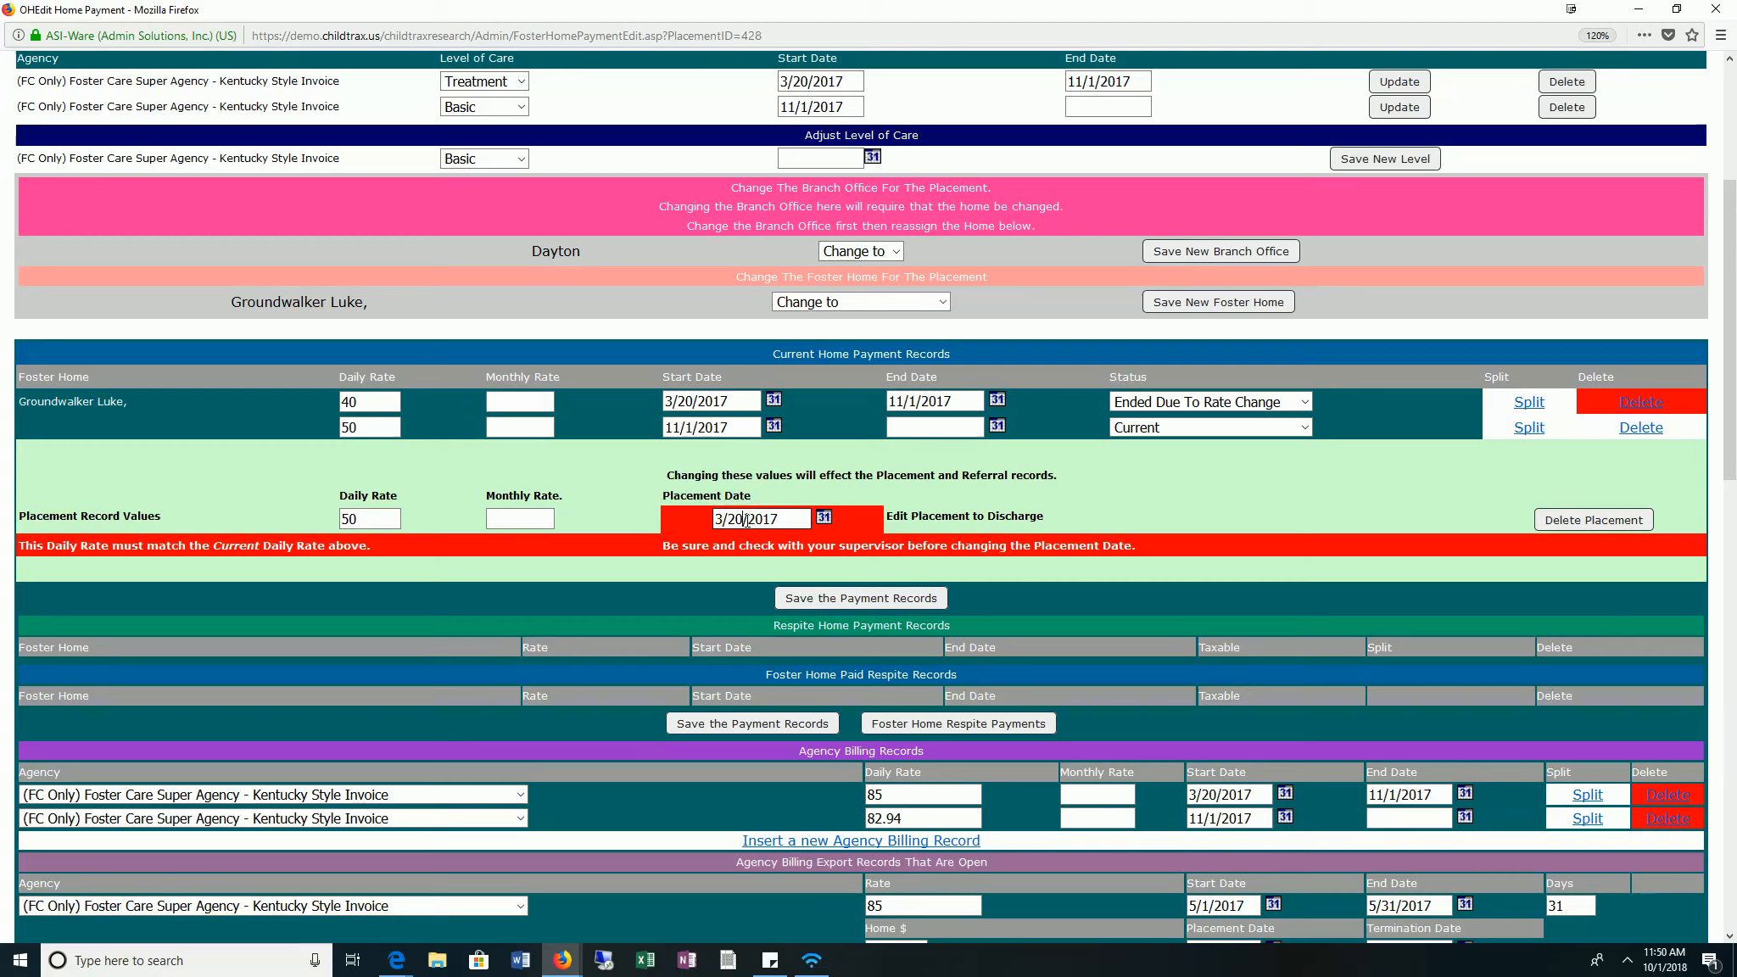
- Set the placement date in the placement record values to 3/10/2017
left_click(747, 520)
key("BackSpace")
key("BackSpace")
type("10")
- Set the start date of the first current home payment record, with the daily rate of 40, to 3/10/2017
triple_click(695, 404)
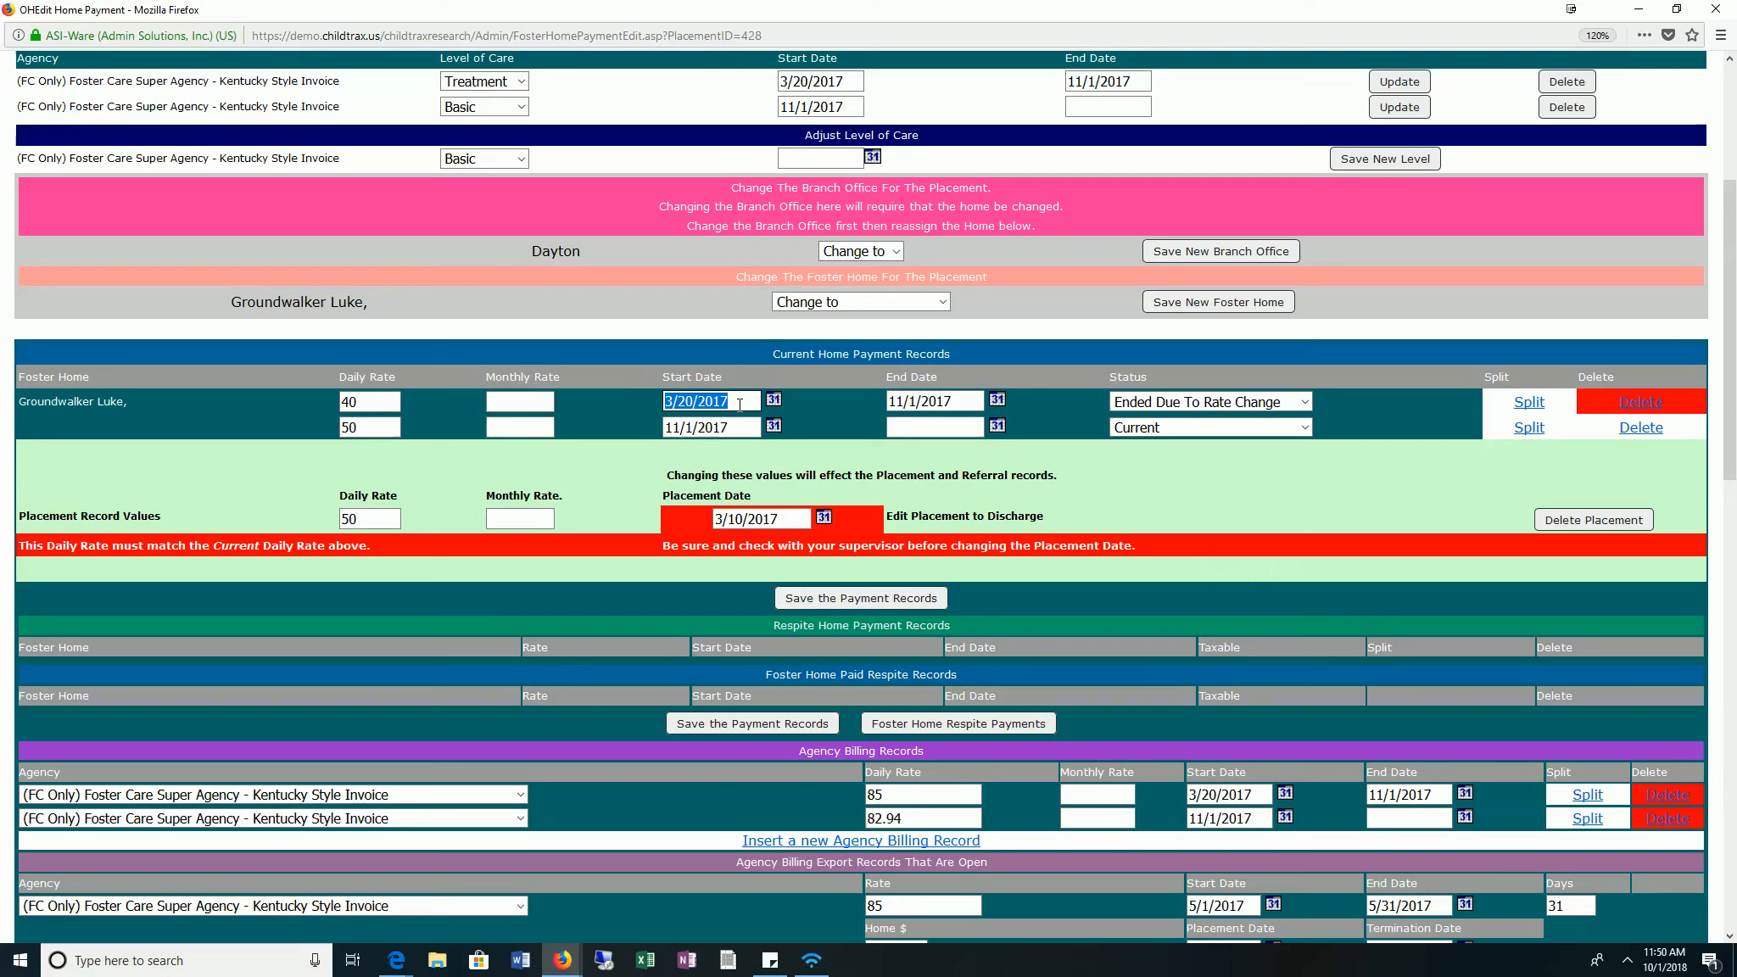
type("3")
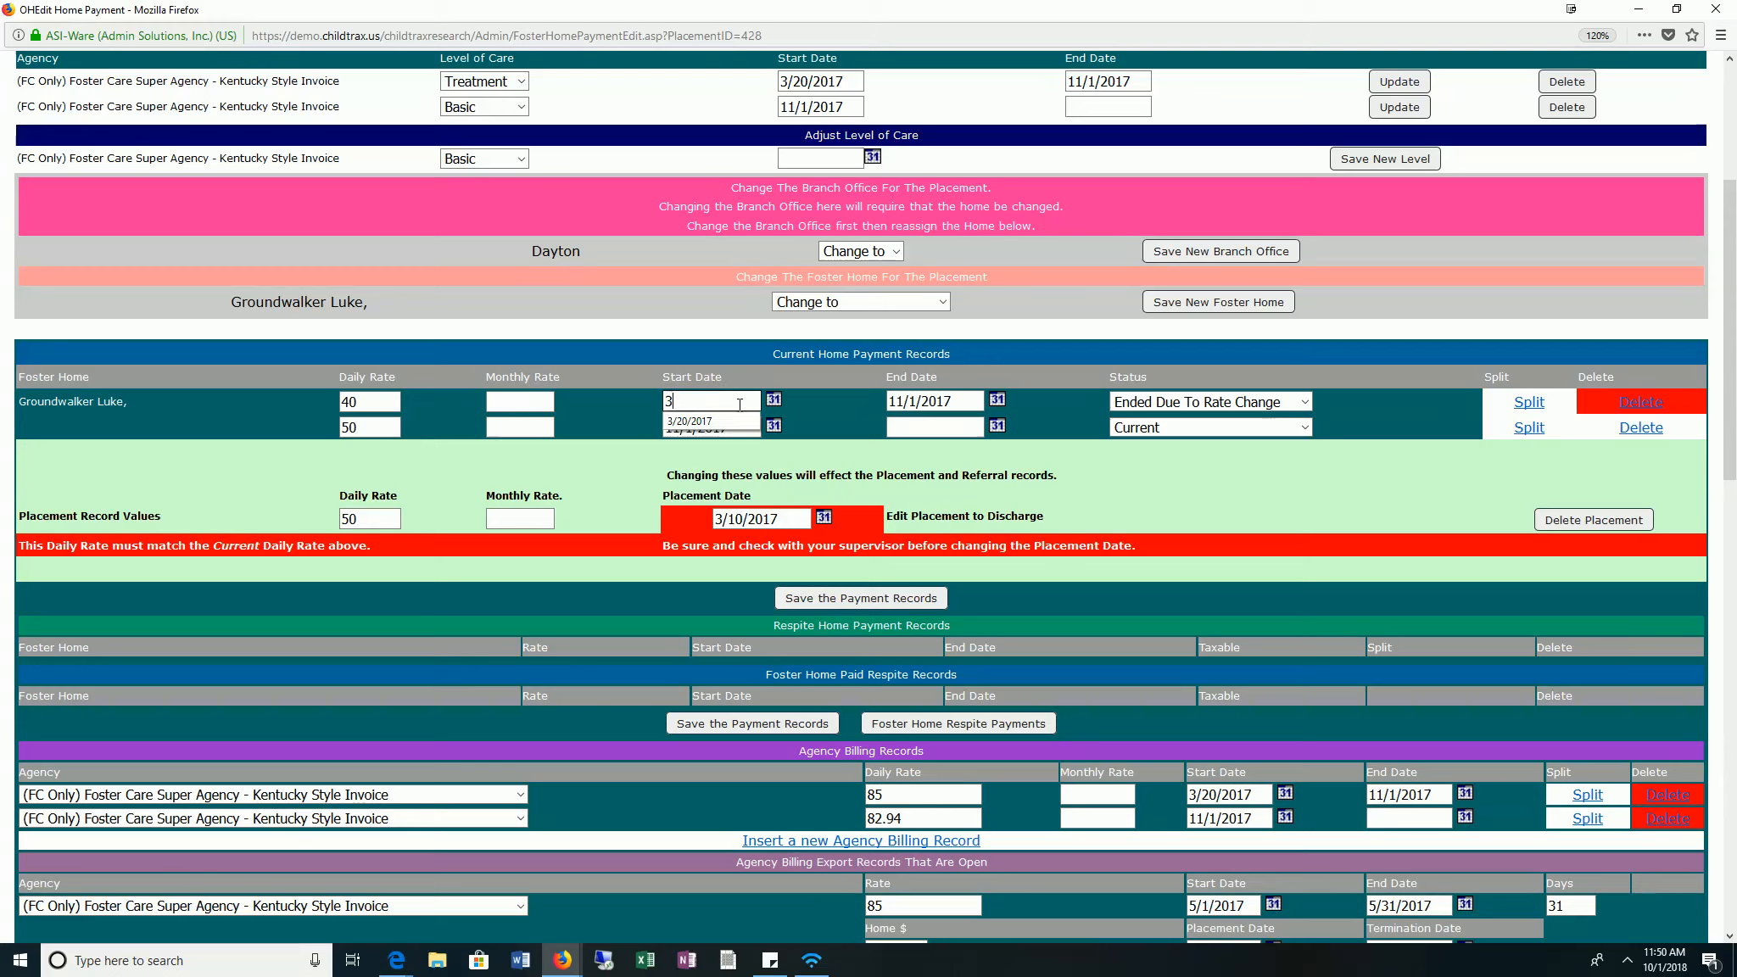
type("/10/2017")
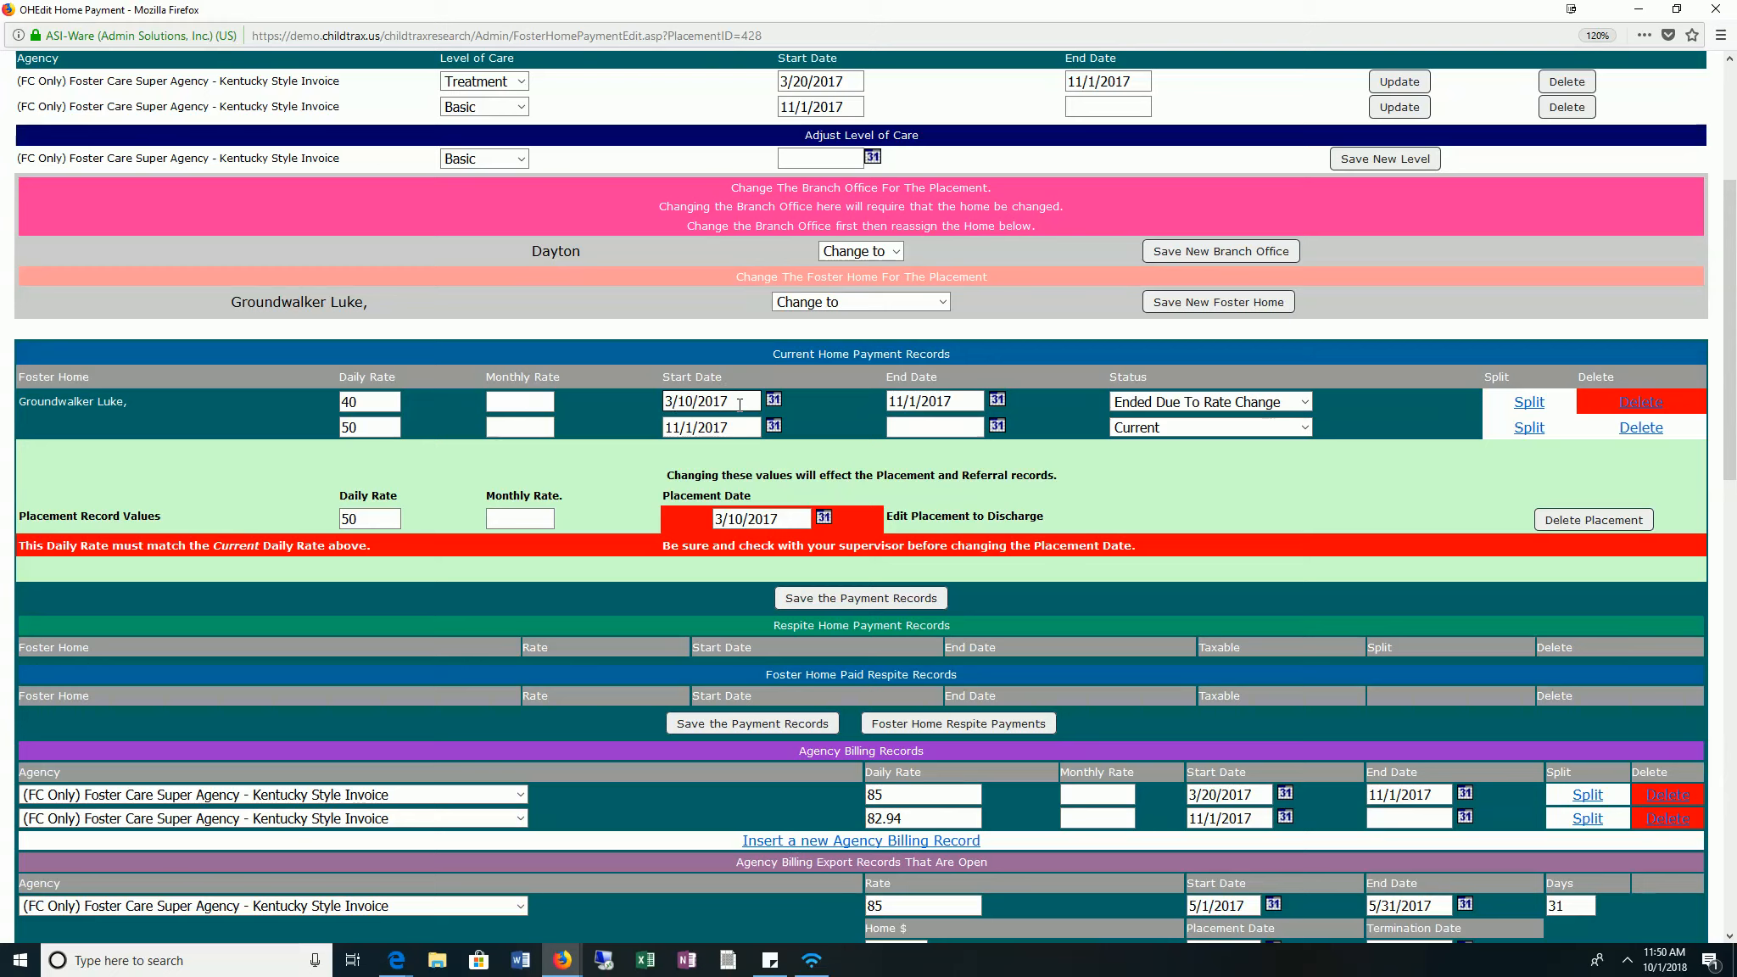
left_click_drag(738, 404, 635, 406)
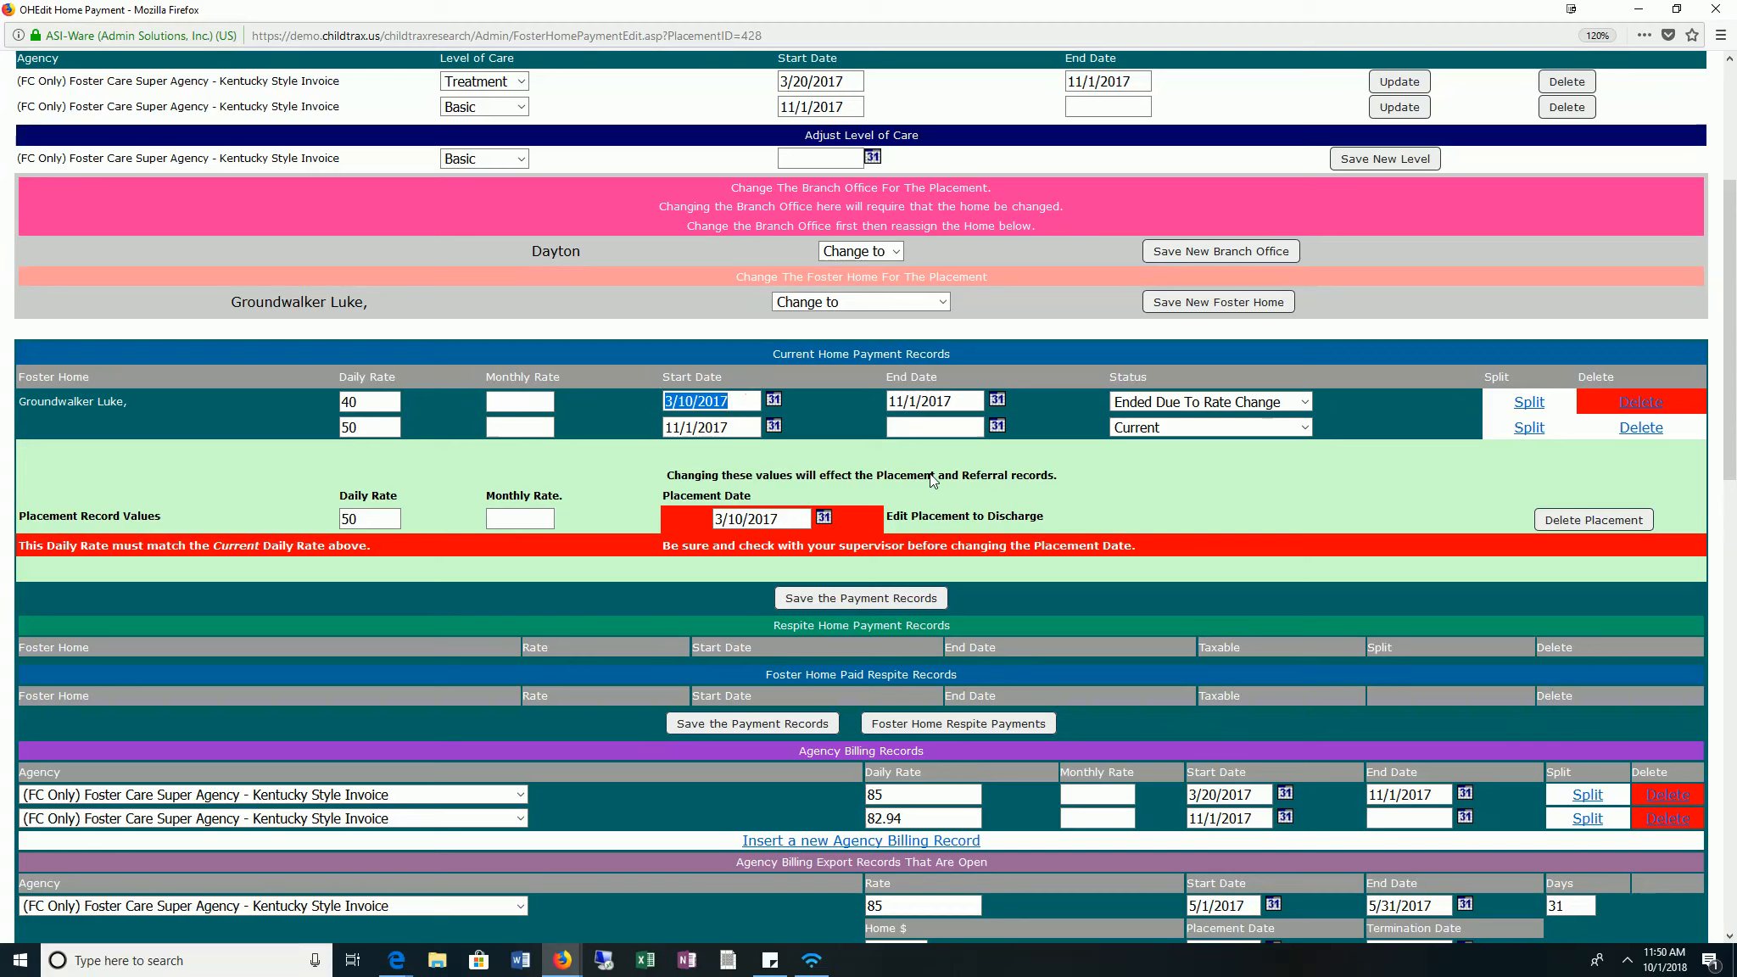
left_click(1145, 591)
- Set the start date of the first agency billing record, with the daily rate of 85, to 3/10/2017
left_click_drag(799, 753, 964, 755)
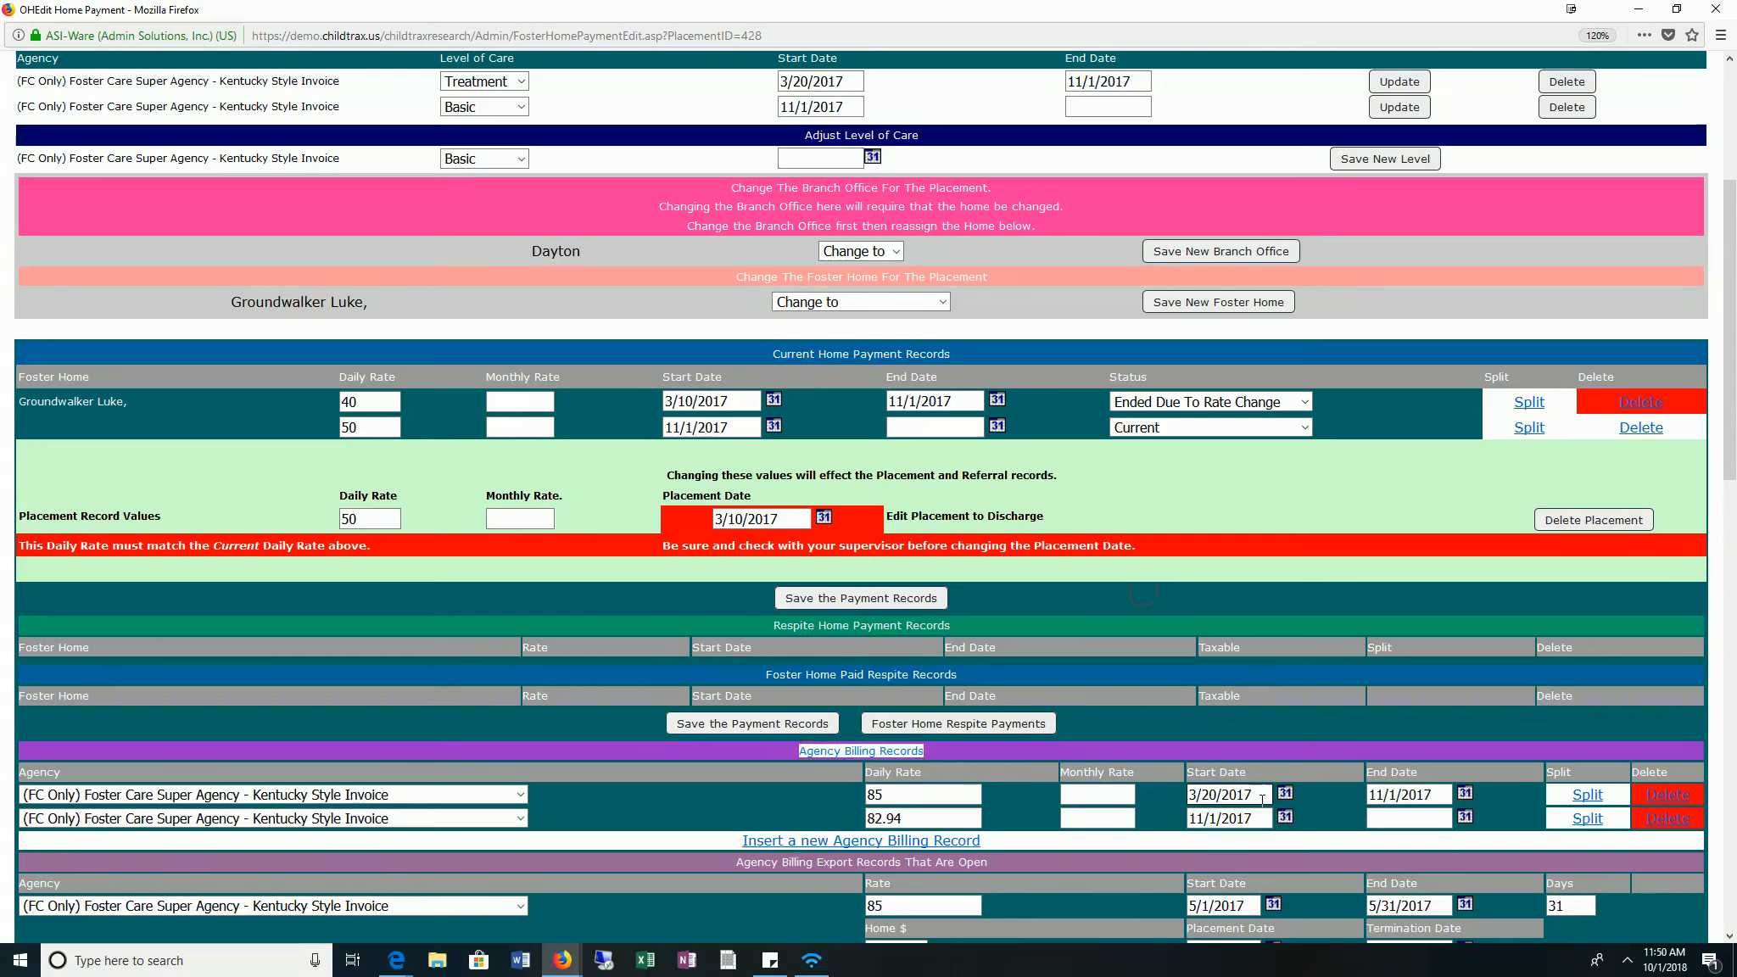
left_click_drag(1260, 799, 1116, 785)
type("3/10/2017")
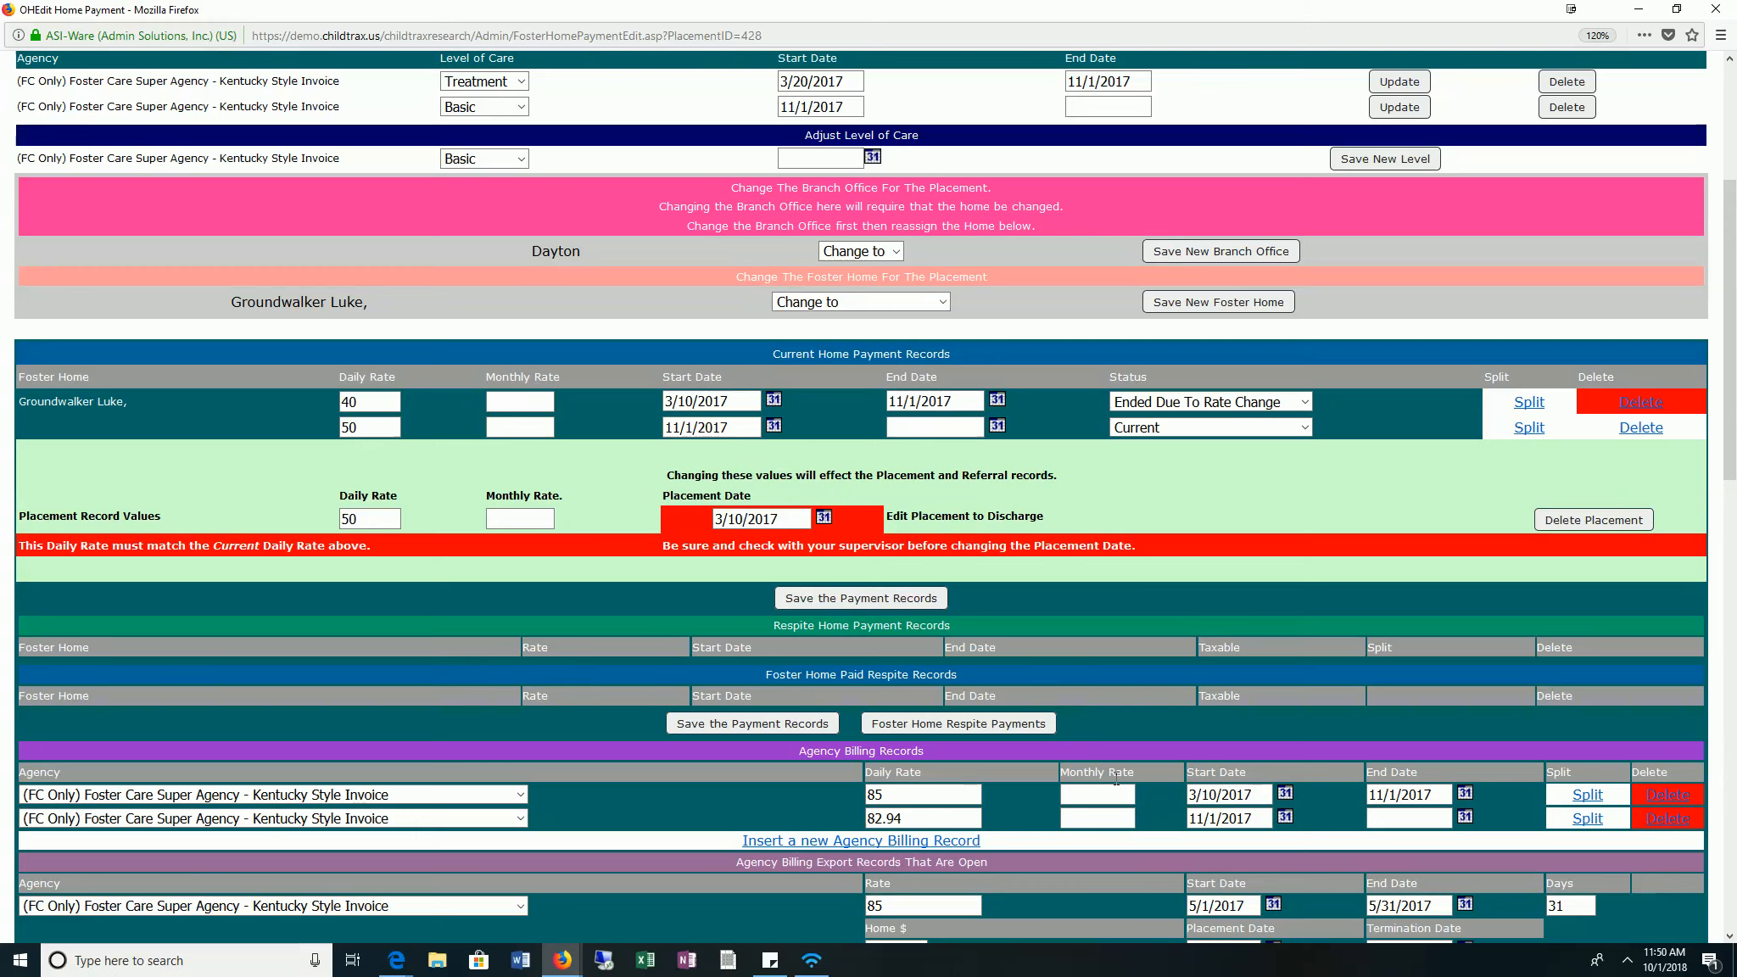
- Save the payment records and confirm that the level of care dates were verified
scroll(1034, 500, "up", 2)
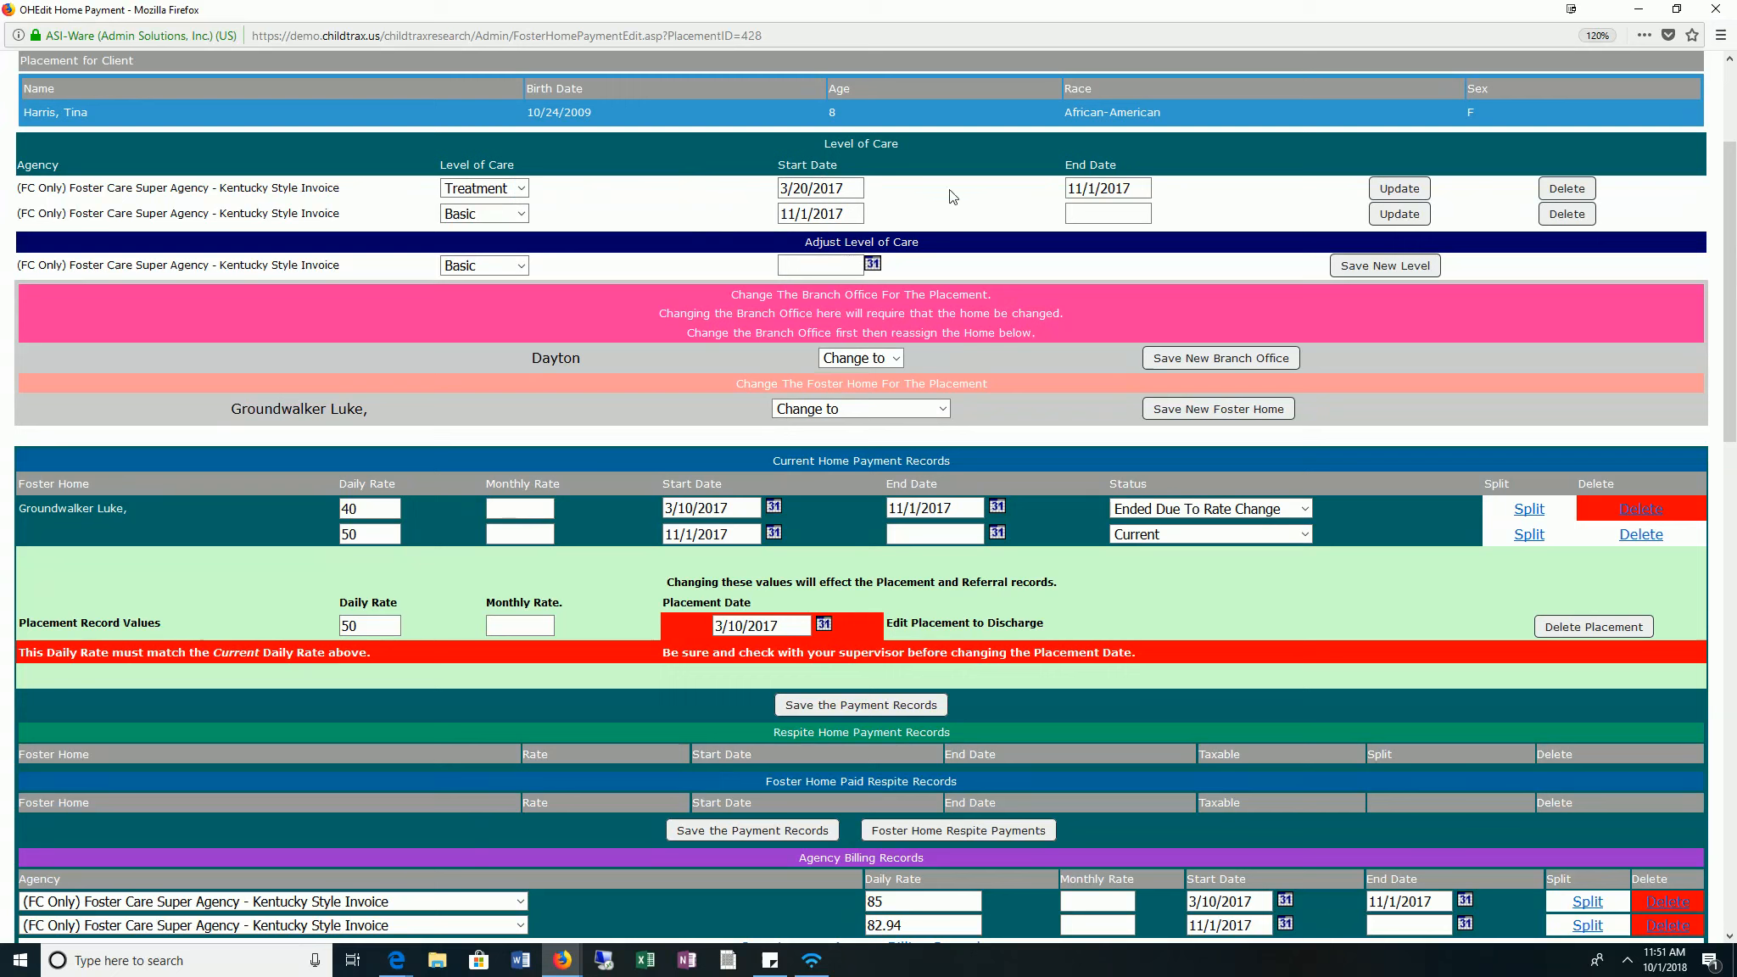
left_click(867, 705)
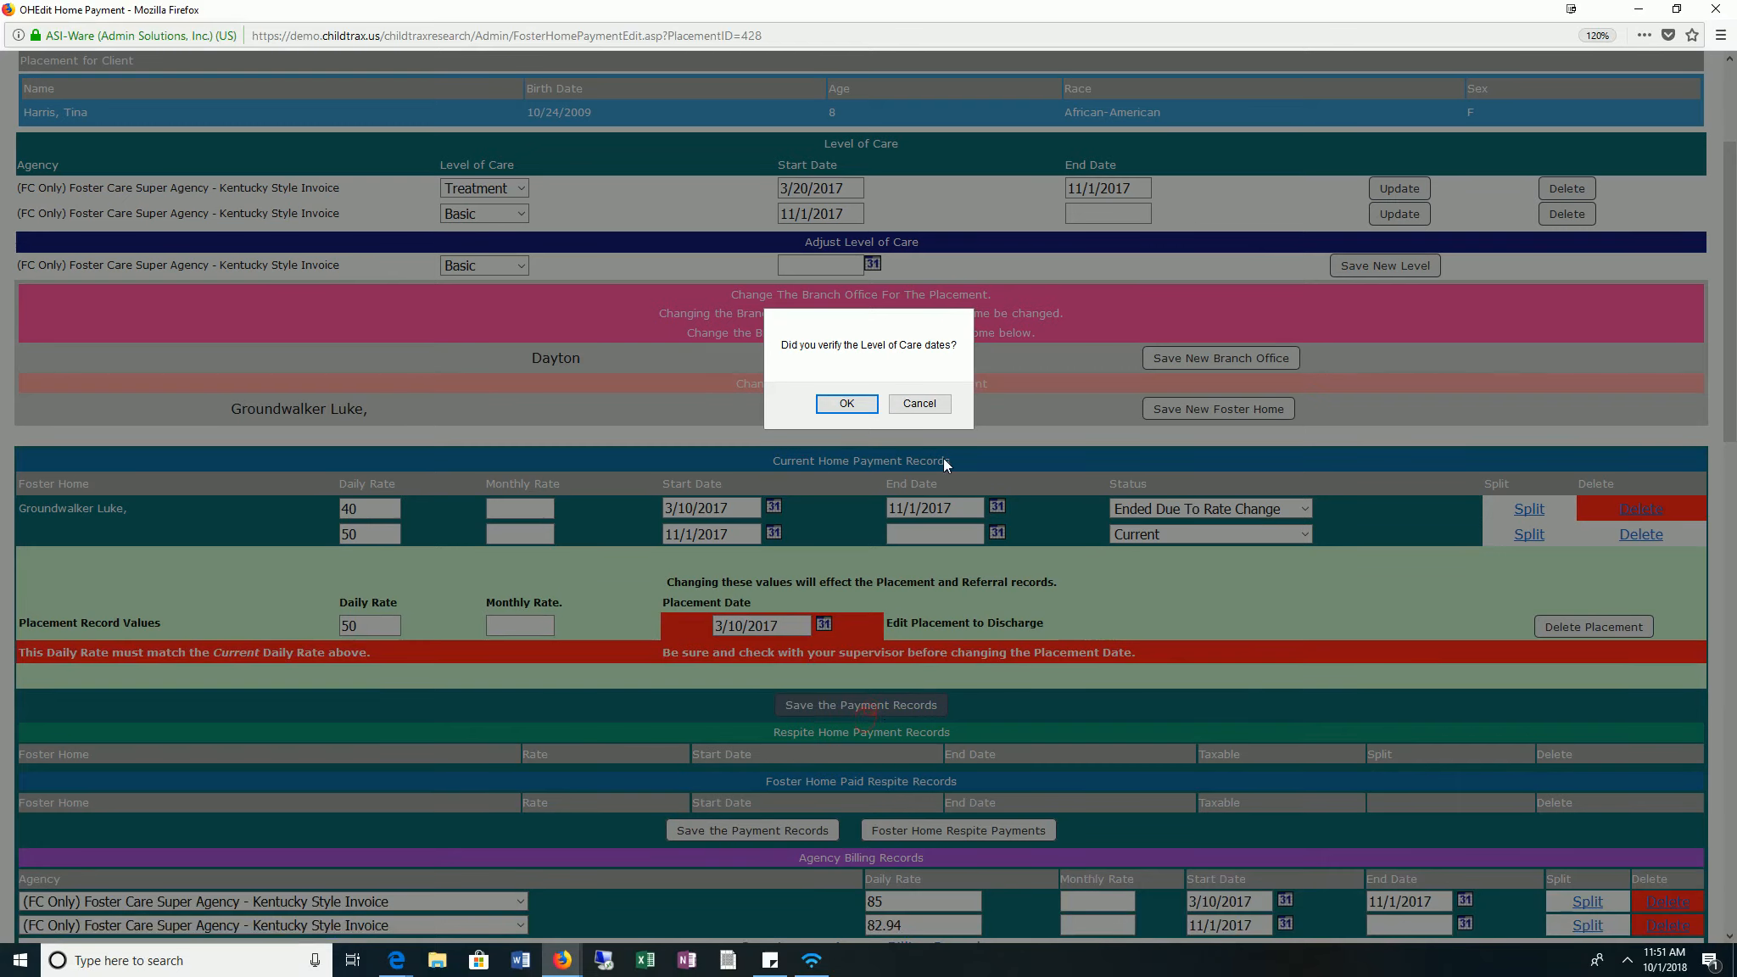
left_click(846, 403)
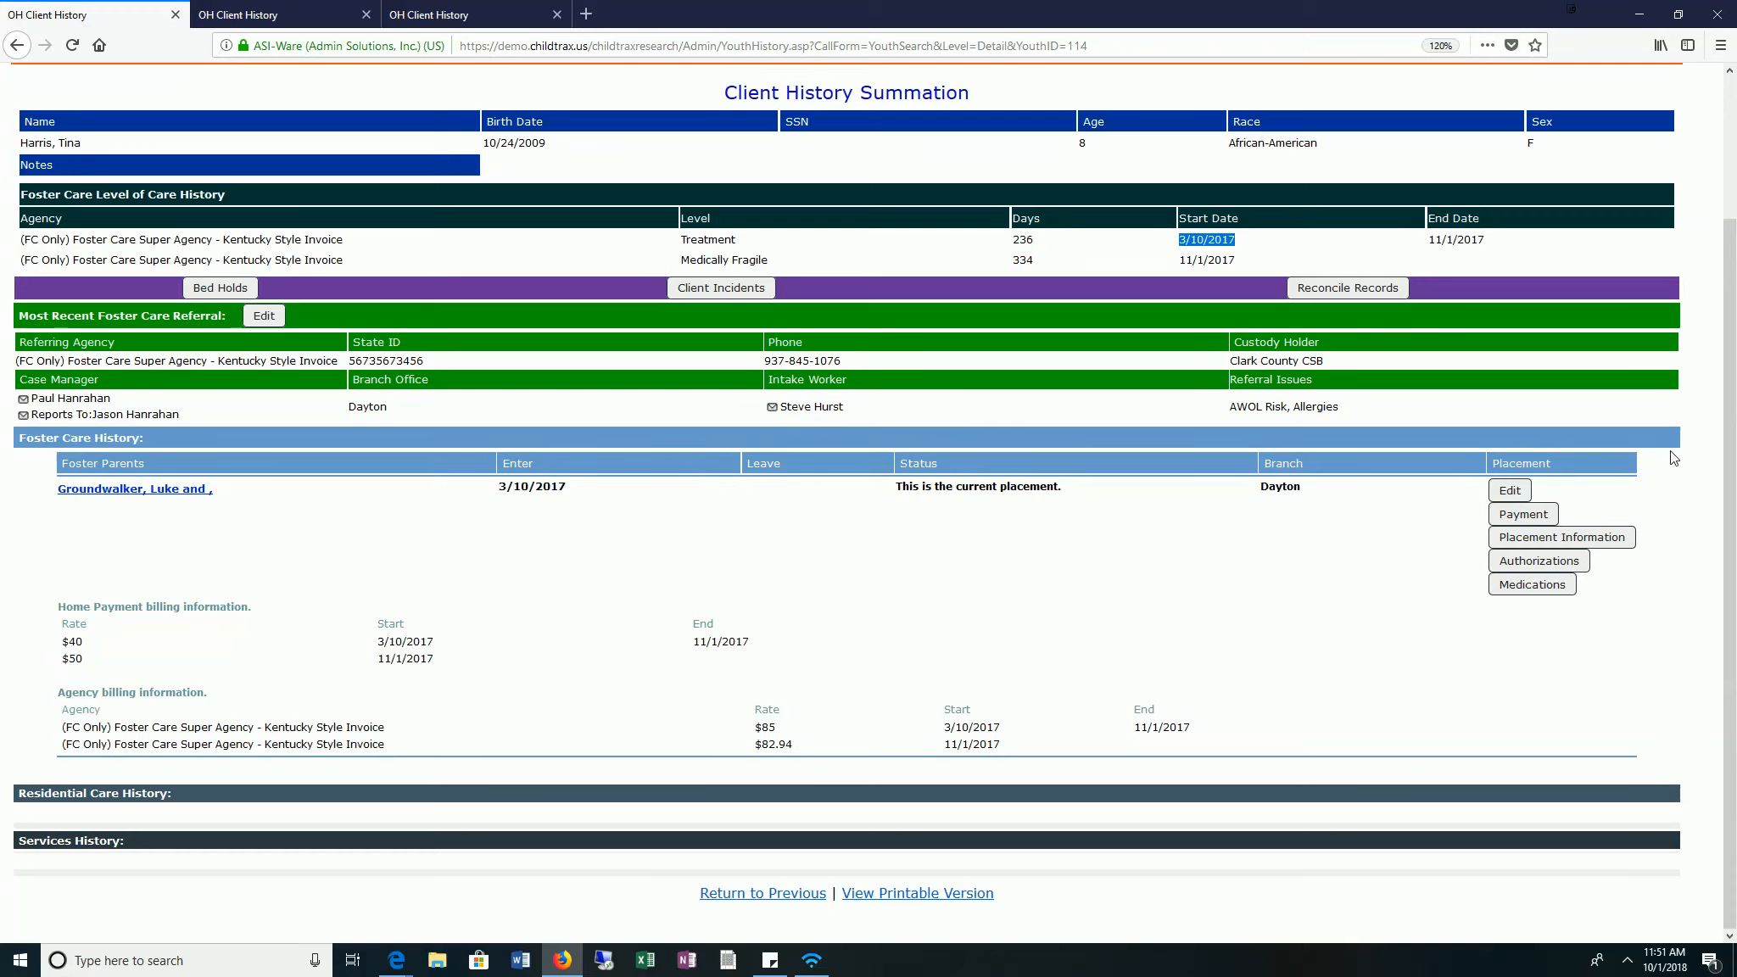
- Open case management in the current placement's information and delete the Fayette County entry that ends on 3/10/2017
left_click(1627, 537)
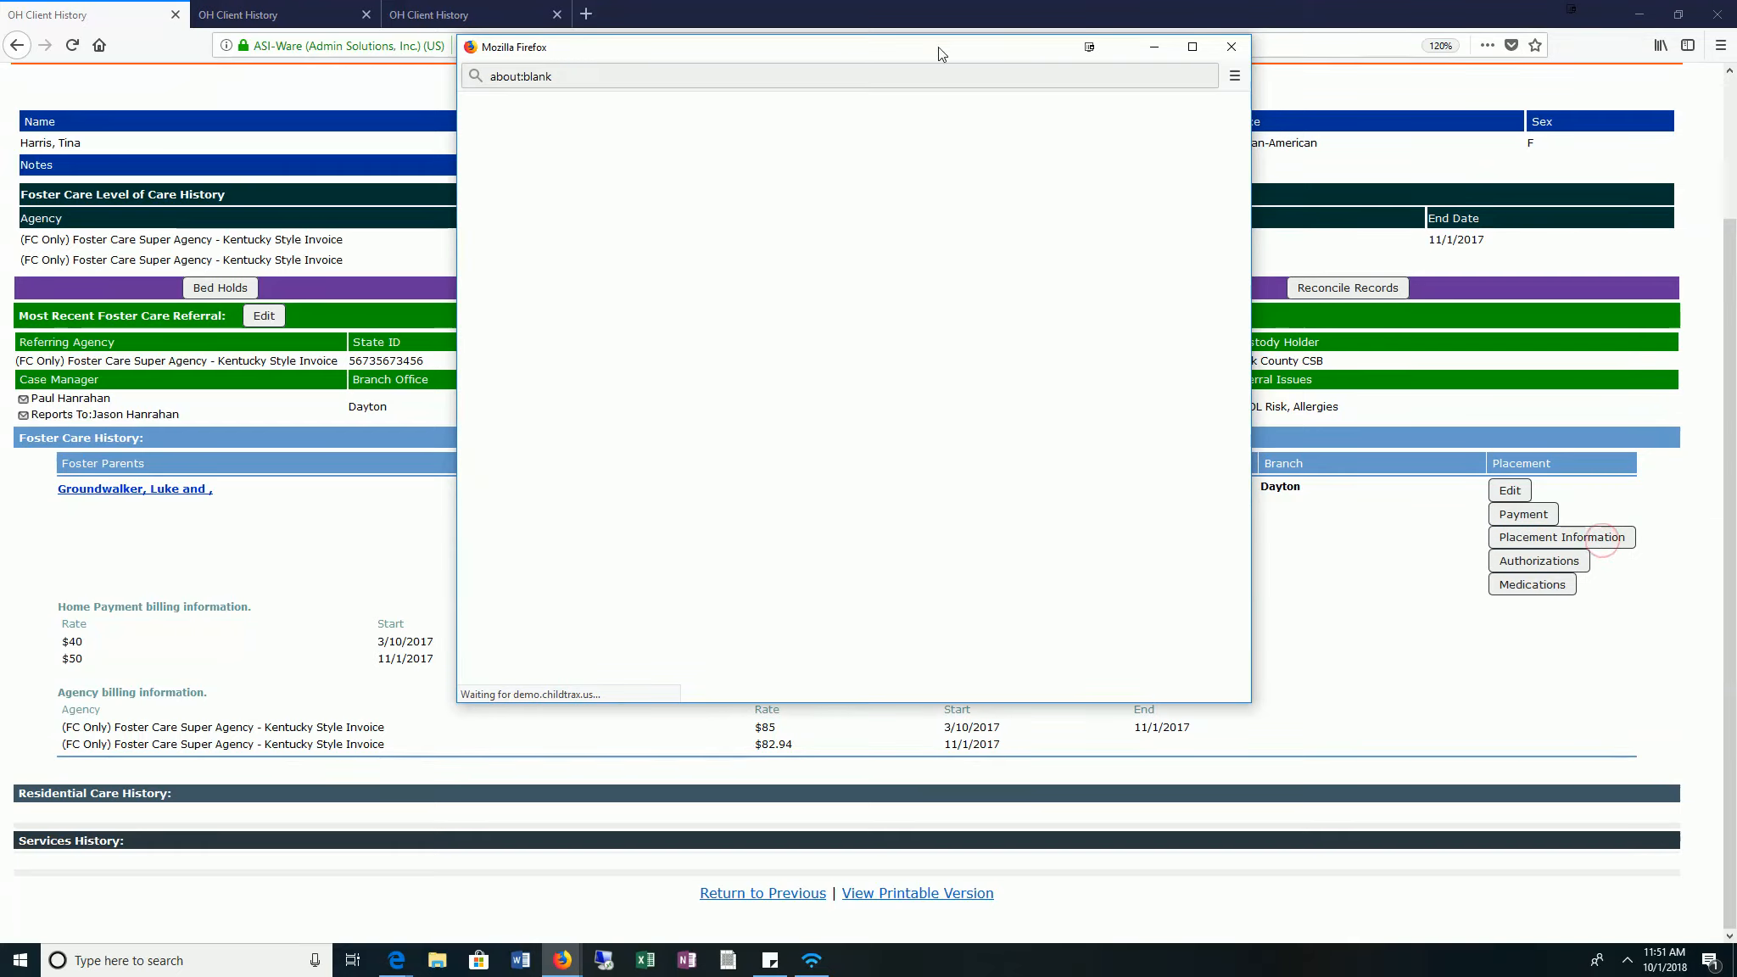
double_click(866, 59)
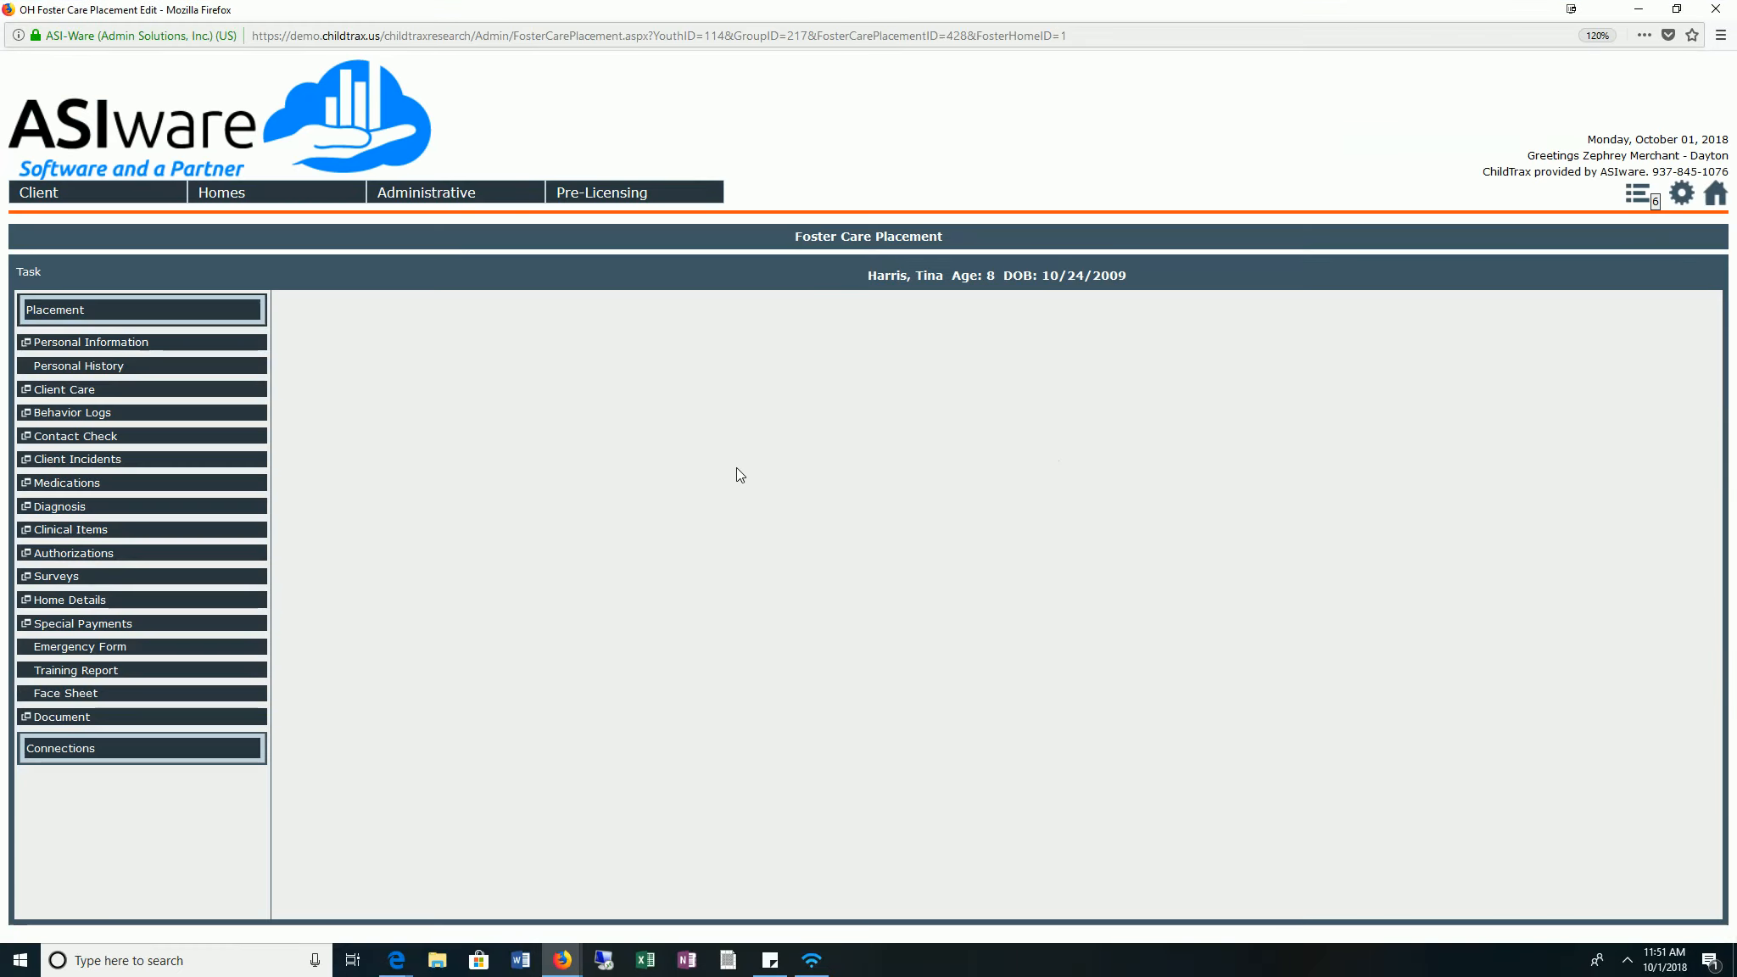
left_click_drag(791, 237, 915, 282)
left_click(137, 310)
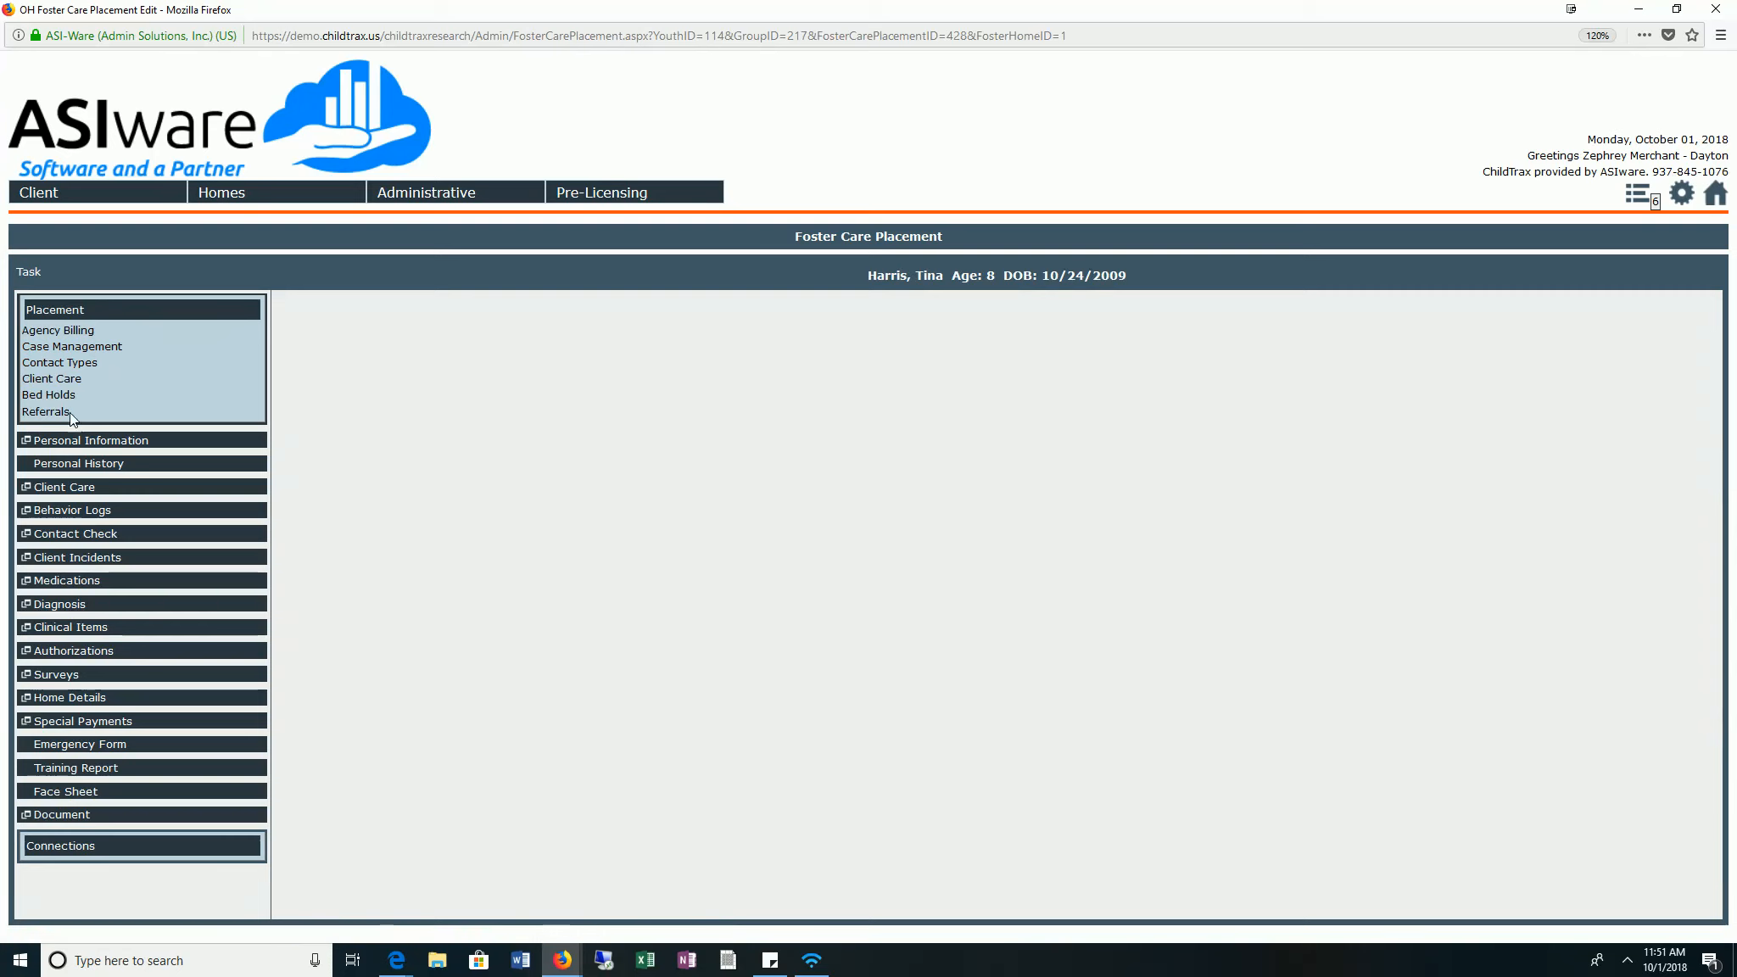
left_click(114, 353)
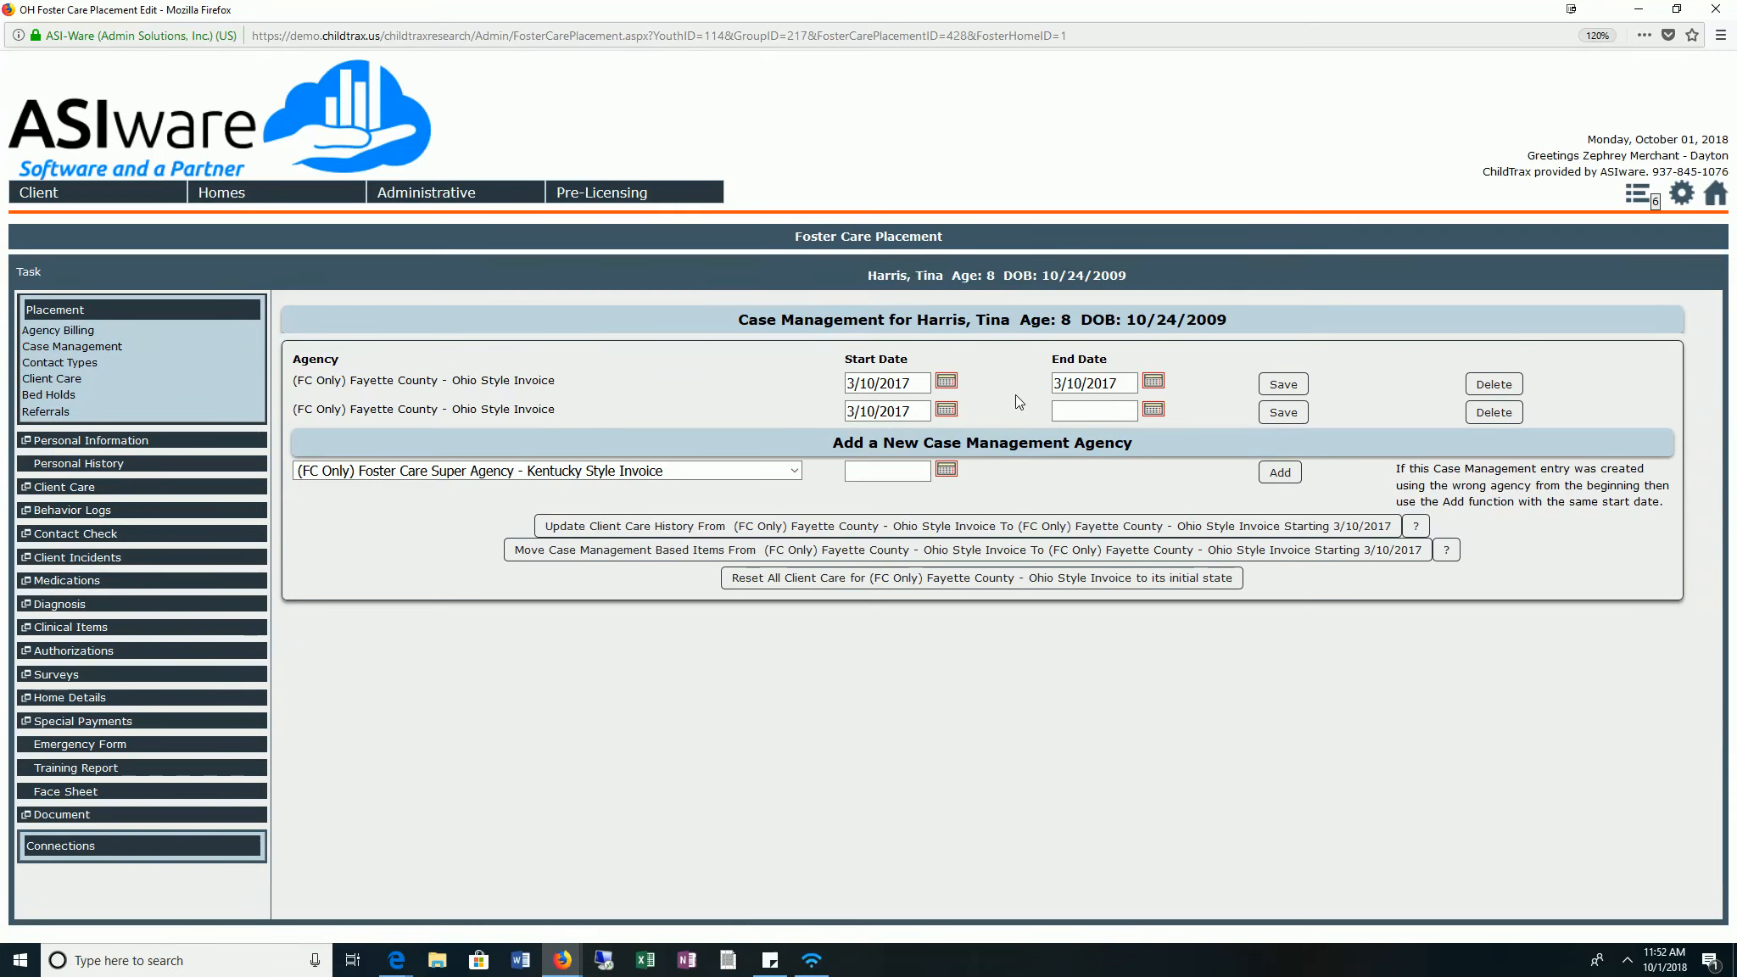
left_click(1491, 382)
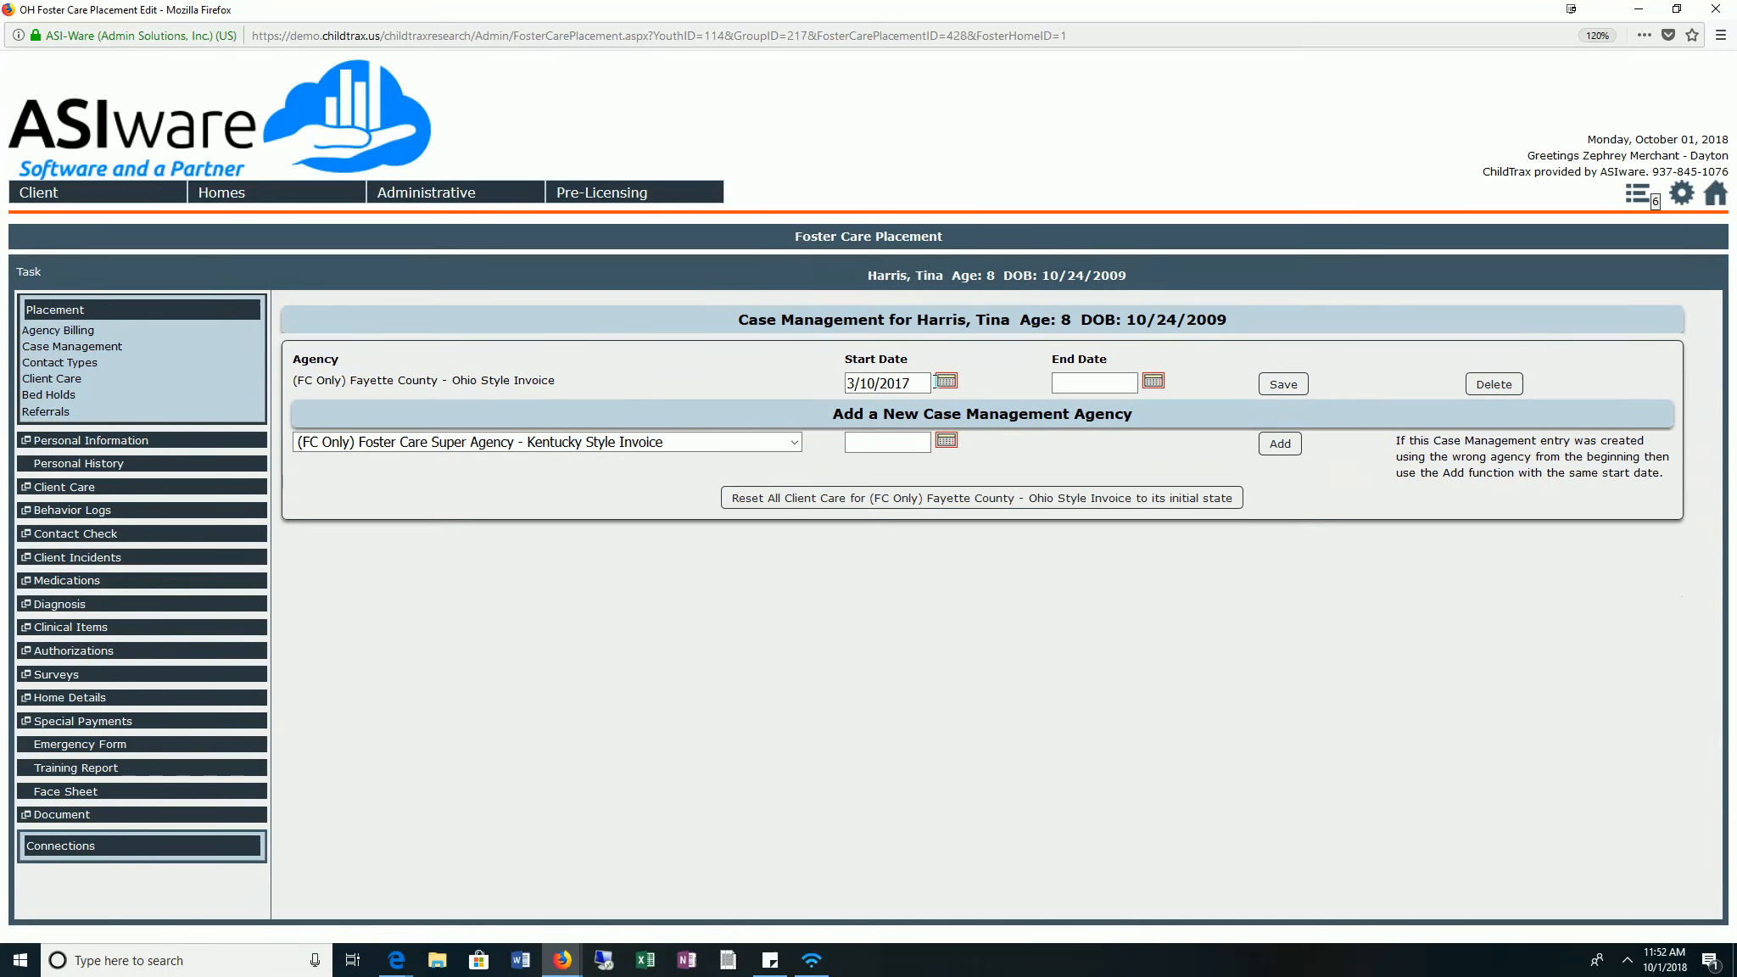
- Enter 3/20/2017 as the case management entry's start date and choose Fayette County - Ohio Style Invoice as the new agency, without saving
left_click(867, 384)
key("BackSpace")
type("2")
left_click(551, 442)
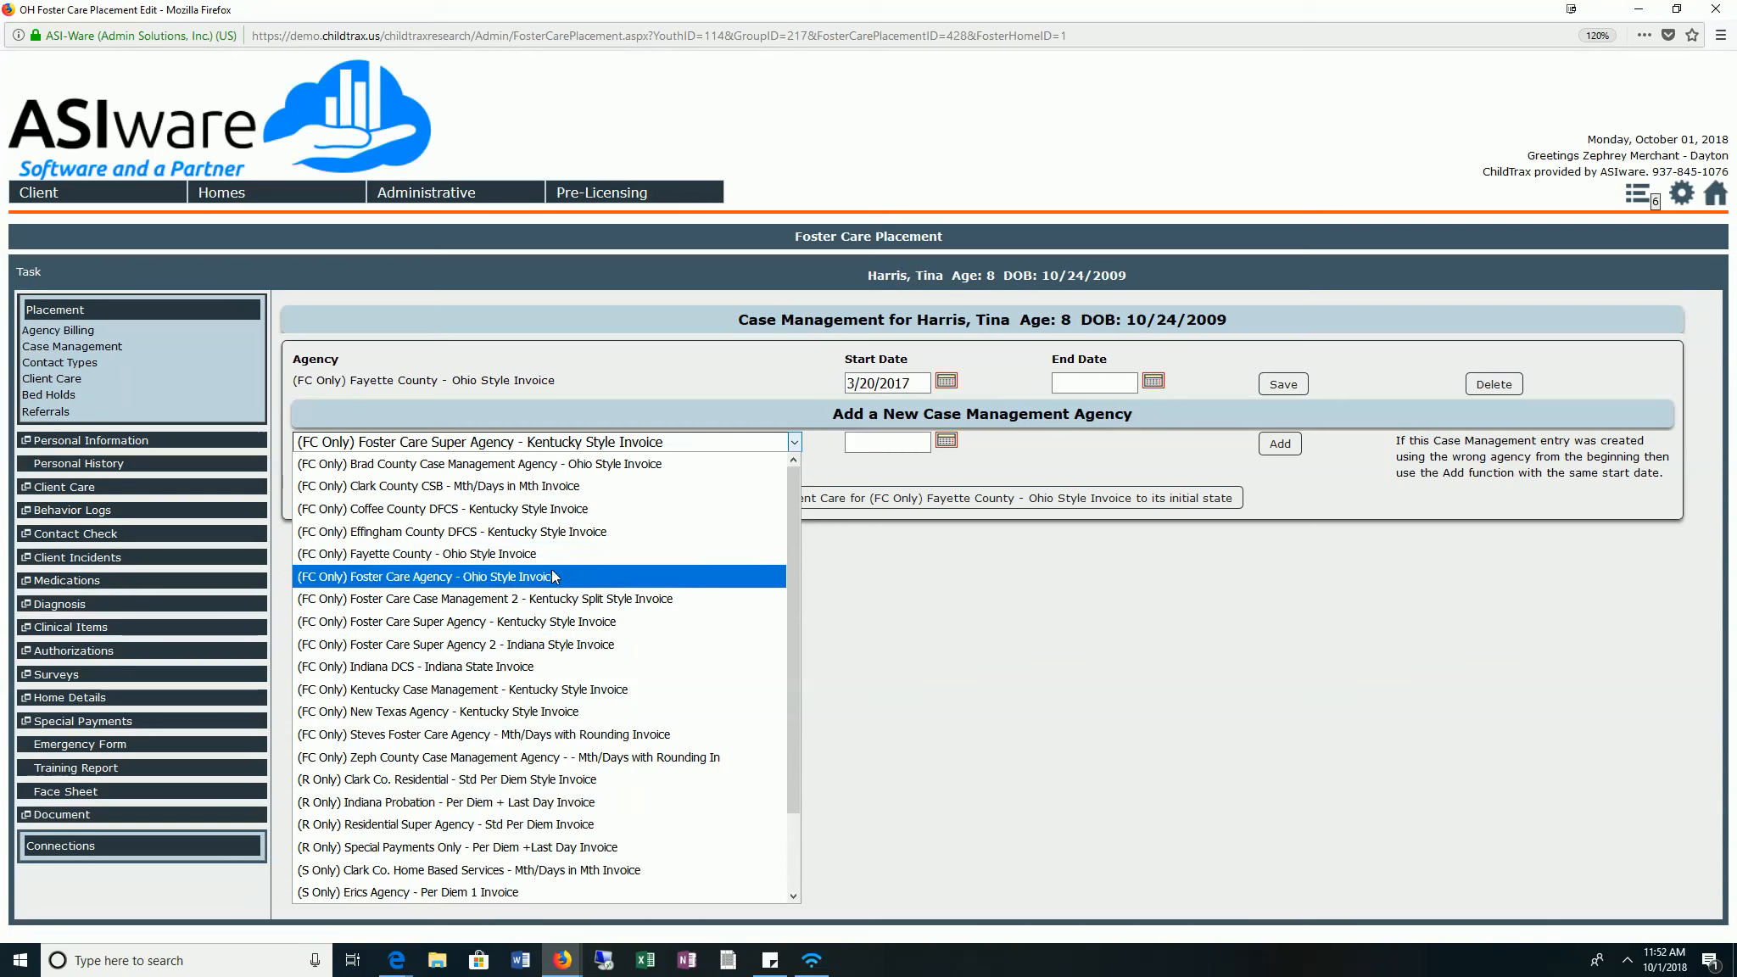
left_click(492, 546)
left_click_drag(290, 380, 591, 384)
left_click(912, 442)
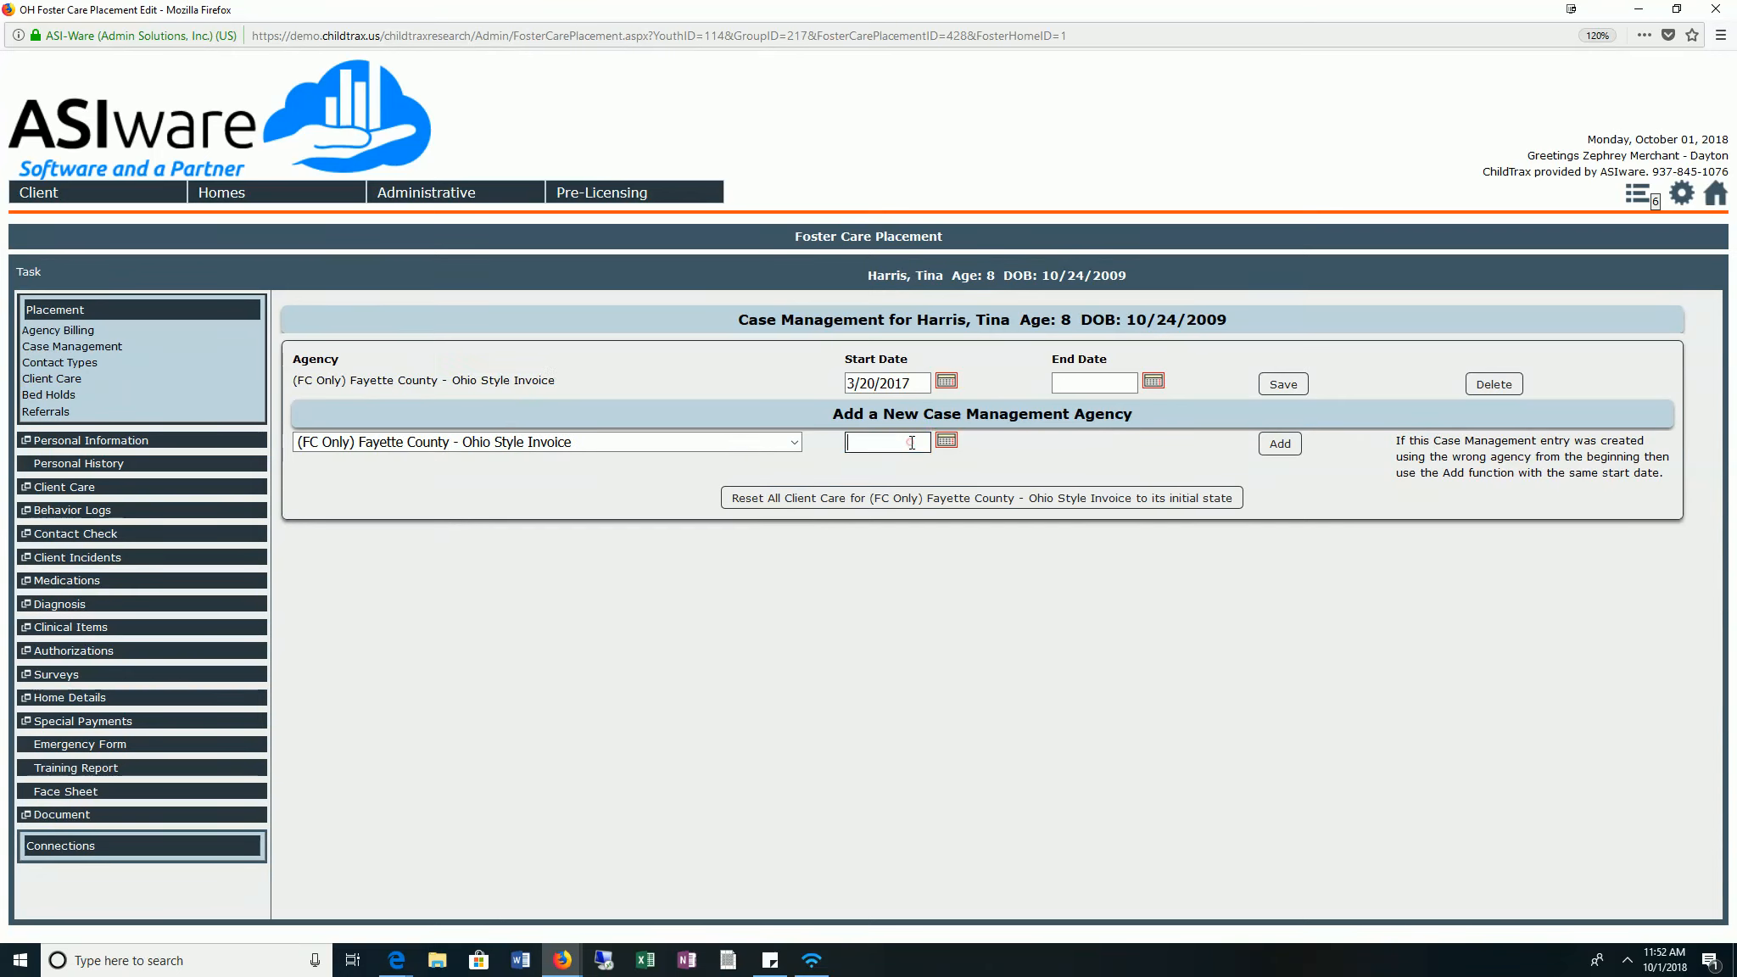
- View the client care due dates for the placement and open its contact types
left_click(51, 379)
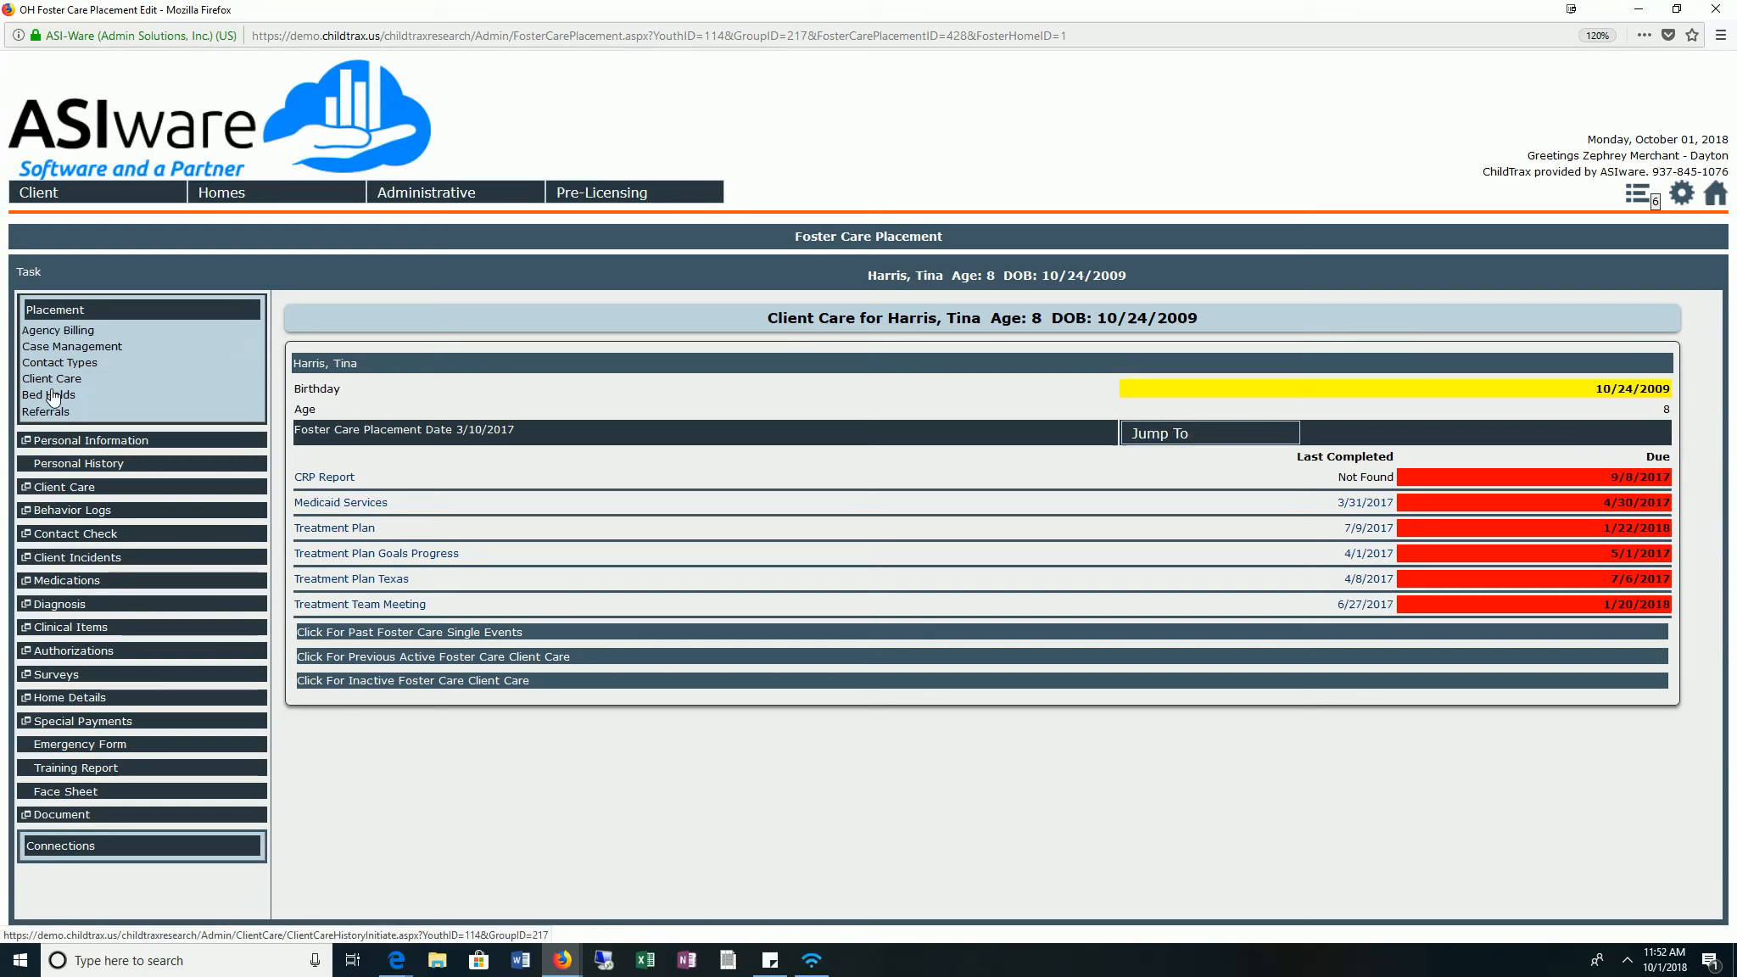
left_click(85, 363)
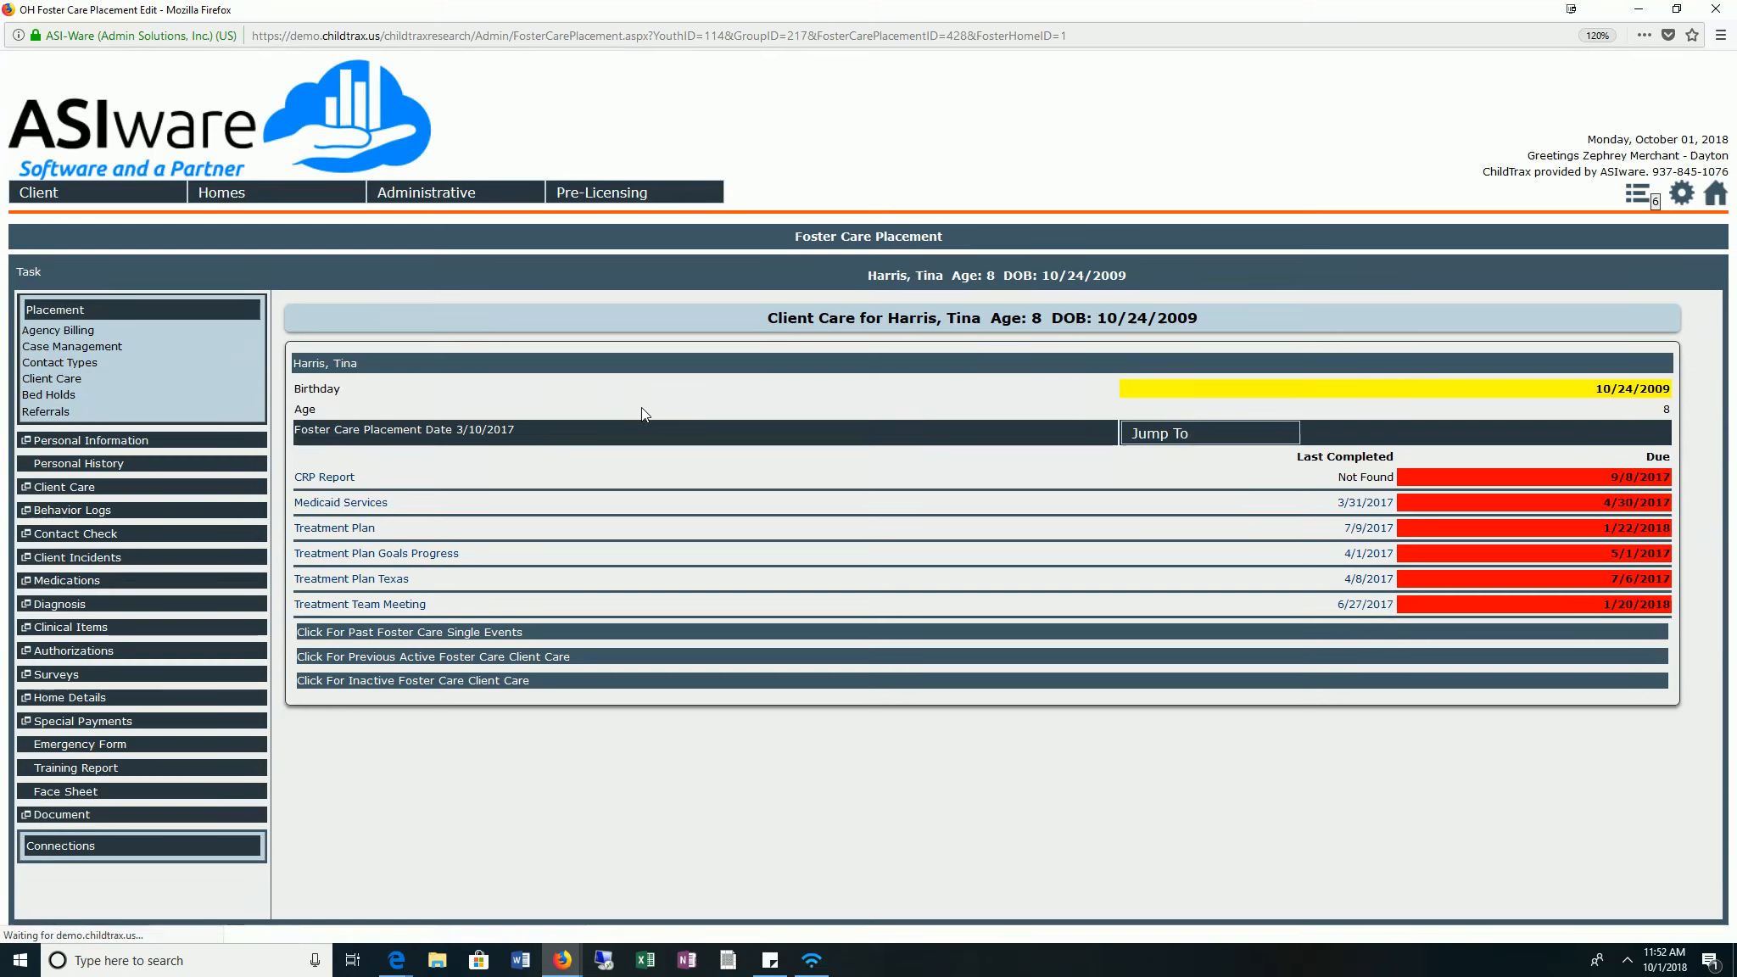